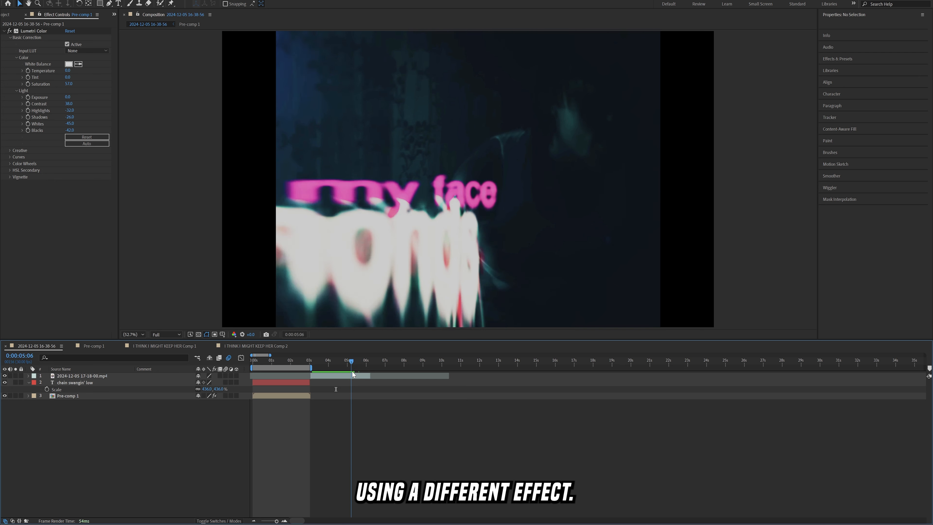
Examine the stretched lyric text in the reference clip up close around 0:00:05:08 and scrub through the timeline
{"action": "scroll", "coordinate": [410, 282], "scroll_direction": "up", "scroll_amount": 1}
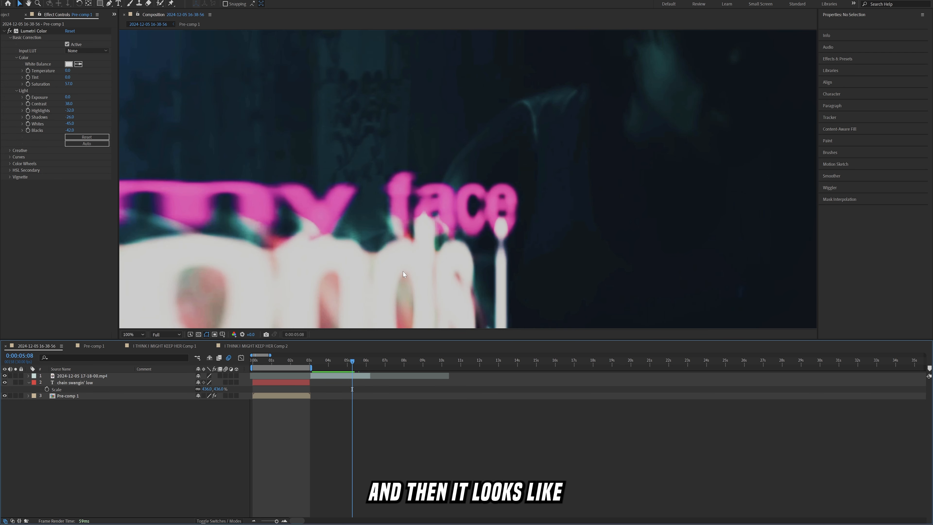
{"action": "left_click_drag", "start_coordinate": [398, 273], "coordinate": [546, 142]}
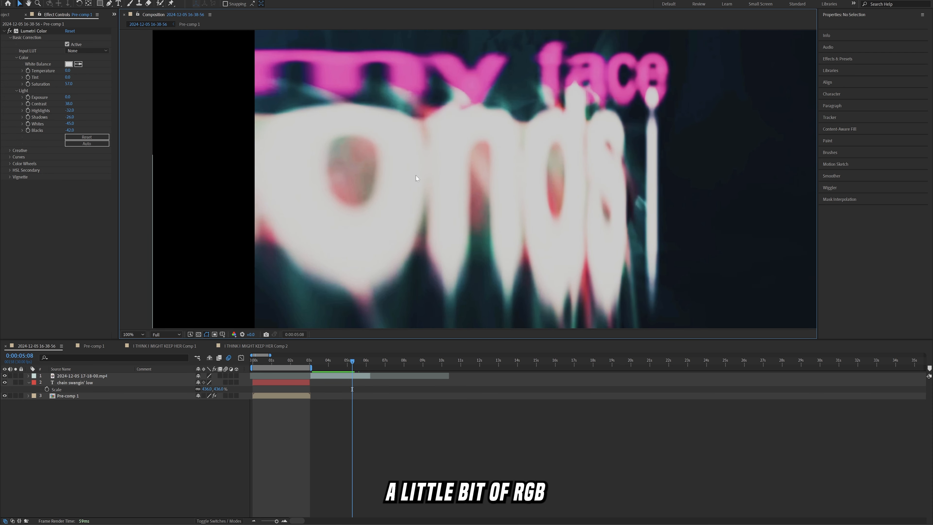
{"action": "left_click_drag", "start_coordinate": [578, 170], "coordinate": [448, 225]}
{"action": "scroll", "coordinate": [520, 180], "scroll_direction": "down", "scroll_amount": 1}
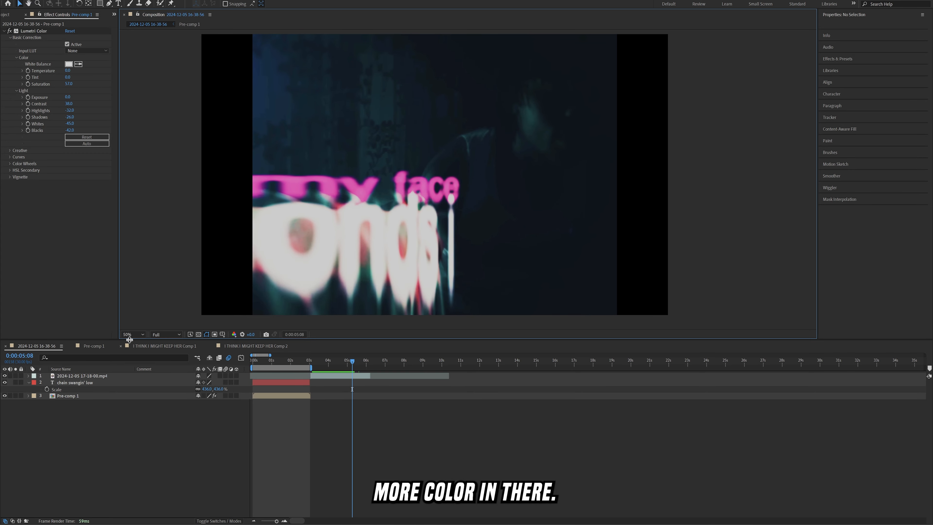
{"action": "left_click_drag", "start_coordinate": [315, 362], "coordinate": [337, 362]}
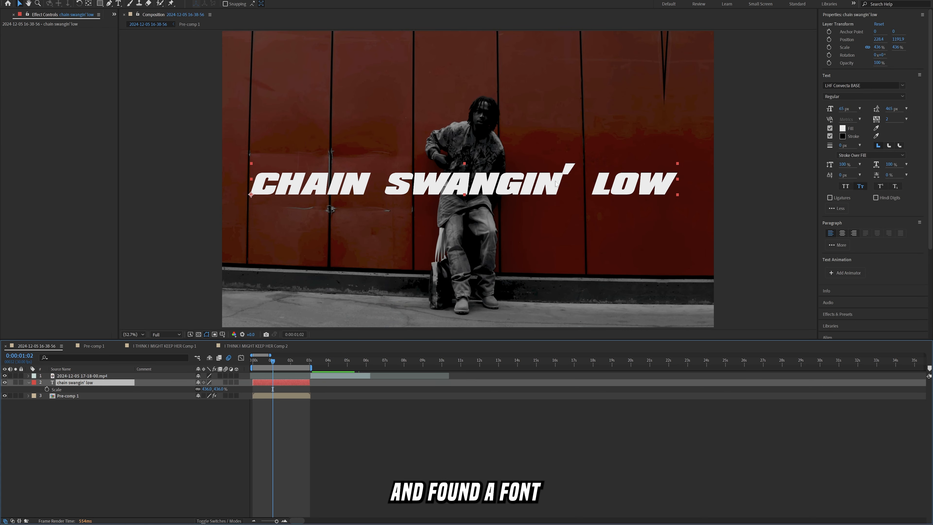
{"action": "left_click", "coordinate": [333, 363]}
{"action": "mouse_move", "coordinate": [332, 365]}
{"action": "left_mouse_down"}
{"action": "mouse_move", "coordinate": [318, 372]}
{"action": "mouse_move", "coordinate": [342, 375]}
{"action": "mouse_move", "coordinate": [273, 362]}
{"action": "left_mouse_up"}
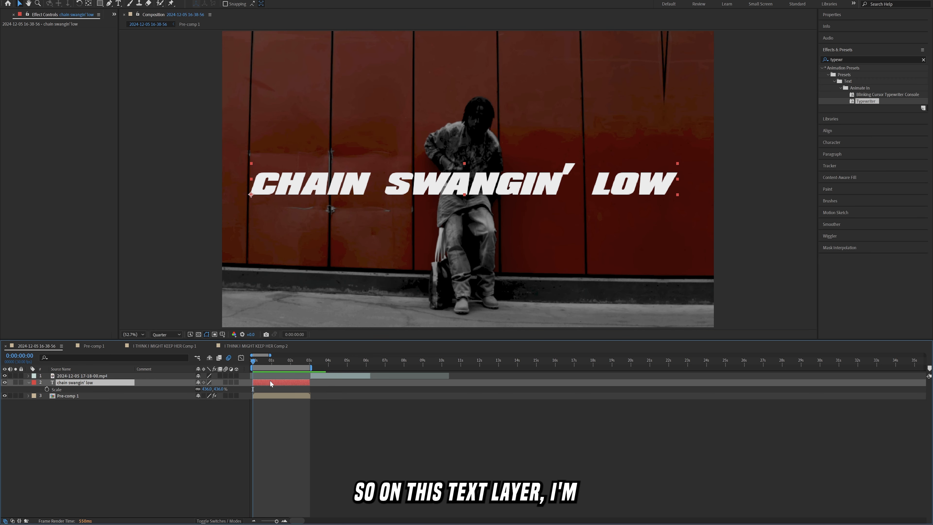
Apply the Typewriter animation preset to the "chain swangin' low" text layer at the start of the composition
{"action": "key", "text": "Home"}
{"action": "key", "text": "ctrl+space"}
{"action": "type", "text": "type"}
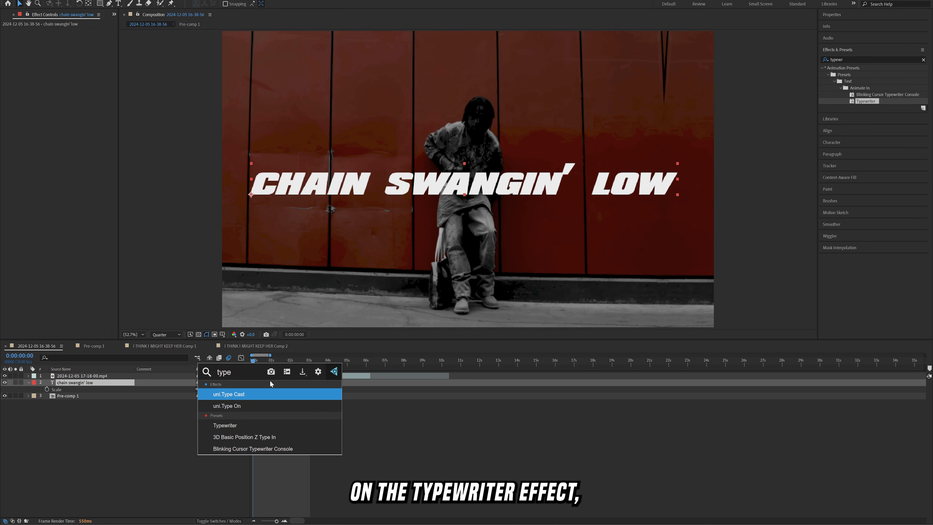
{"action": "key", "text": "Down"}
{"action": "key", "text": "Down"}
{"action": "key", "text": "Return"}
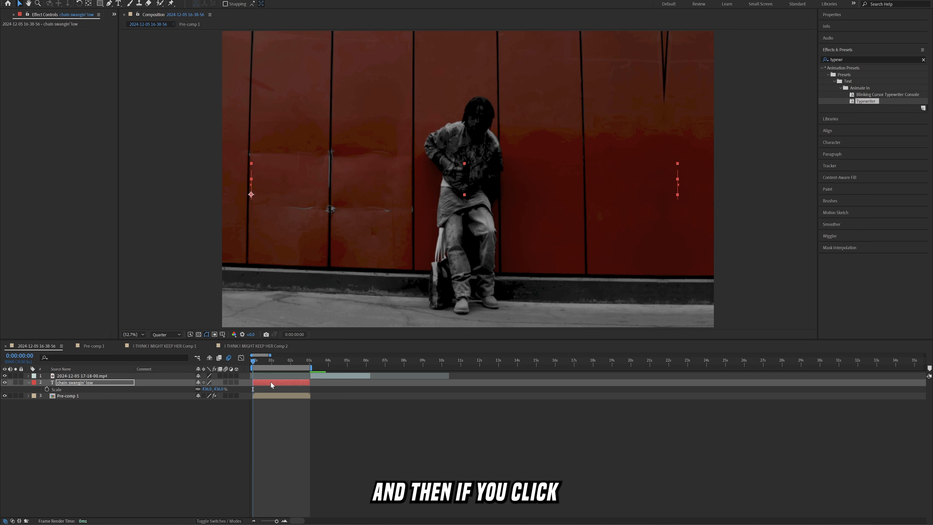
Reveal the text layer's animated properties and inspect the first and last Range Selector Start keyframes
{"action": "key", "text": "u"}
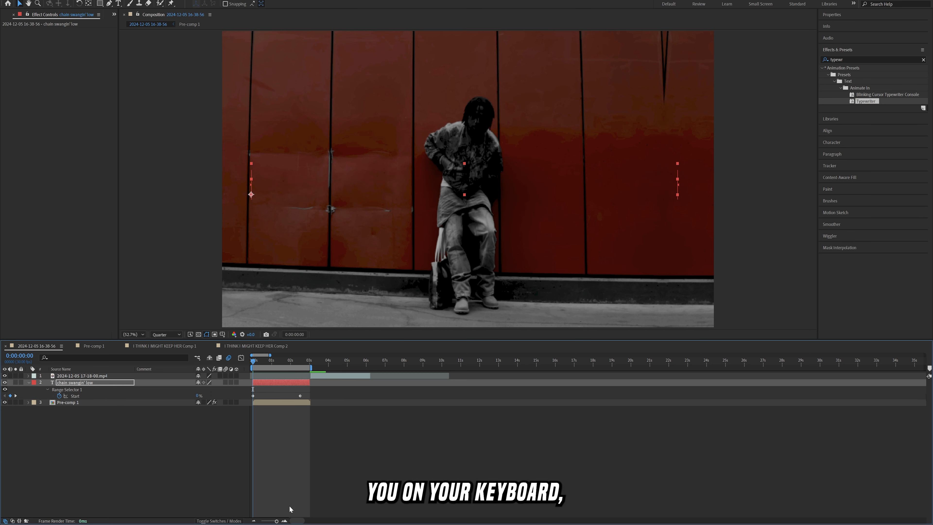
{"action": "left_click", "coordinate": [278, 521]}
{"action": "left_click_drag", "start_coordinate": [278, 521], "coordinate": [276, 521]}
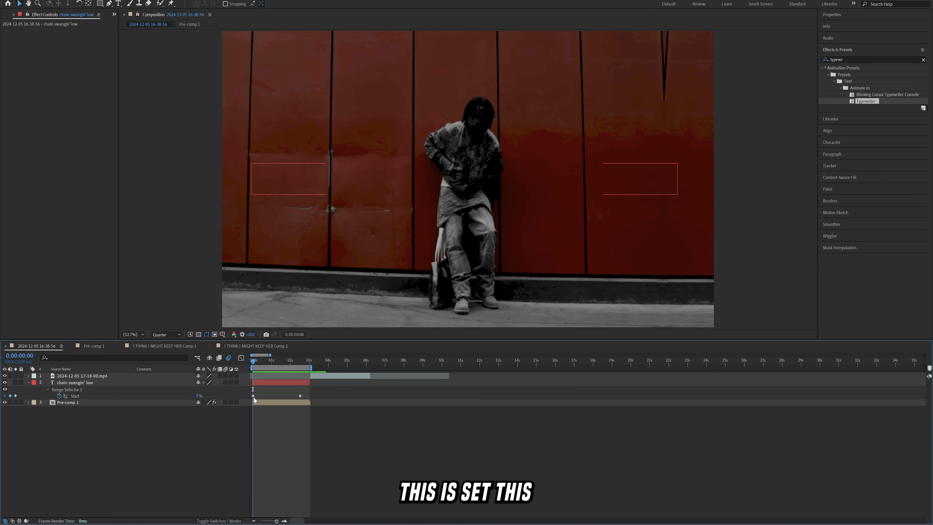
{"action": "mouse_move", "coordinate": [254, 396]}
{"action": "left_mouse_down"}
{"action": "mouse_move", "coordinate": [275, 396]}
{"action": "mouse_move", "coordinate": [253, 395]}
{"action": "left_mouse_up"}
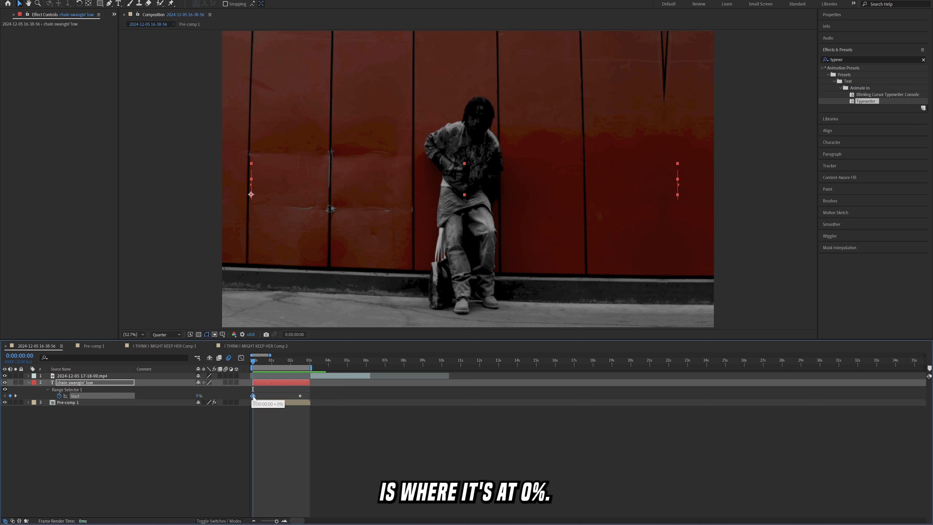
{"action": "left_click_drag", "start_coordinate": [285, 365], "coordinate": [301, 363]}
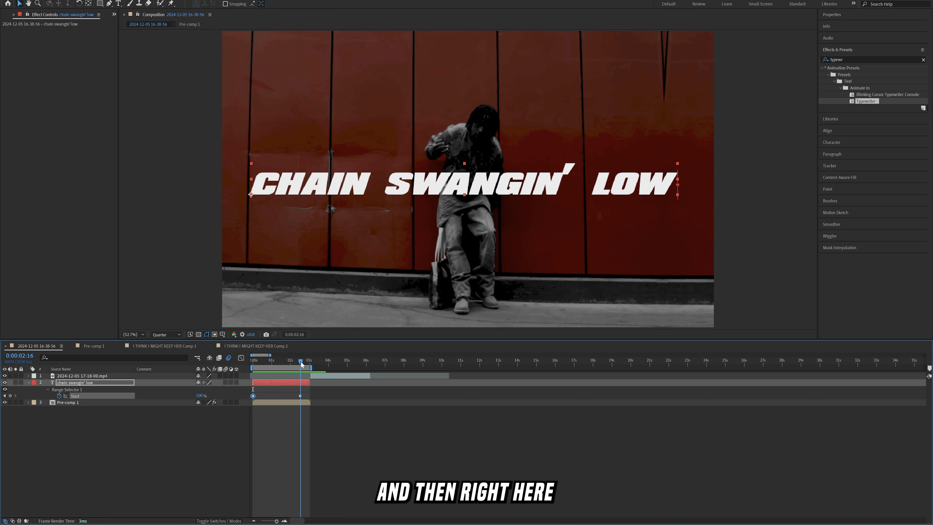
{"action": "left_click", "coordinate": [299, 393]}
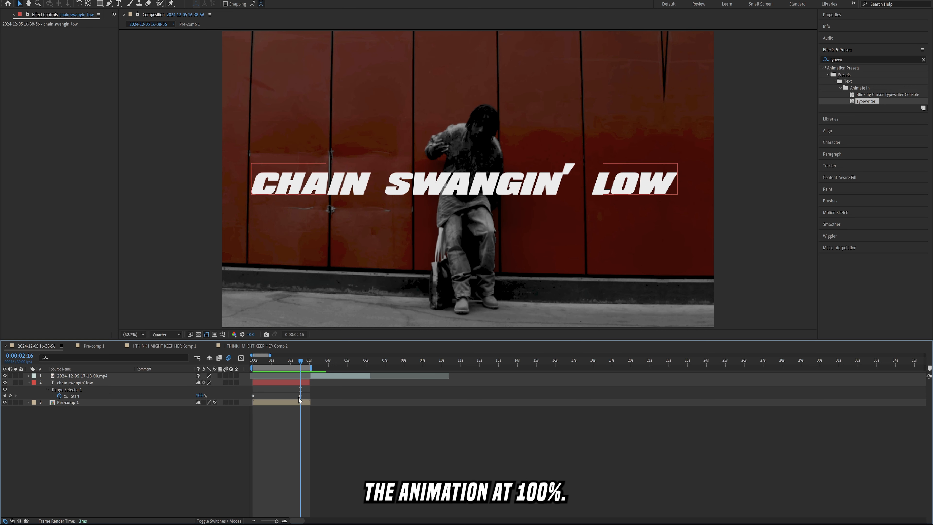
Move the last Range Selector Start keyframe earlier to just past 1 second and preview the faster typing
{"action": "left_click_drag", "start_coordinate": [300, 396], "coordinate": [337, 400]}
{"action": "left_click_drag", "start_coordinate": [277, 400], "coordinate": [280, 400]}
{"action": "key", "text": "space"}
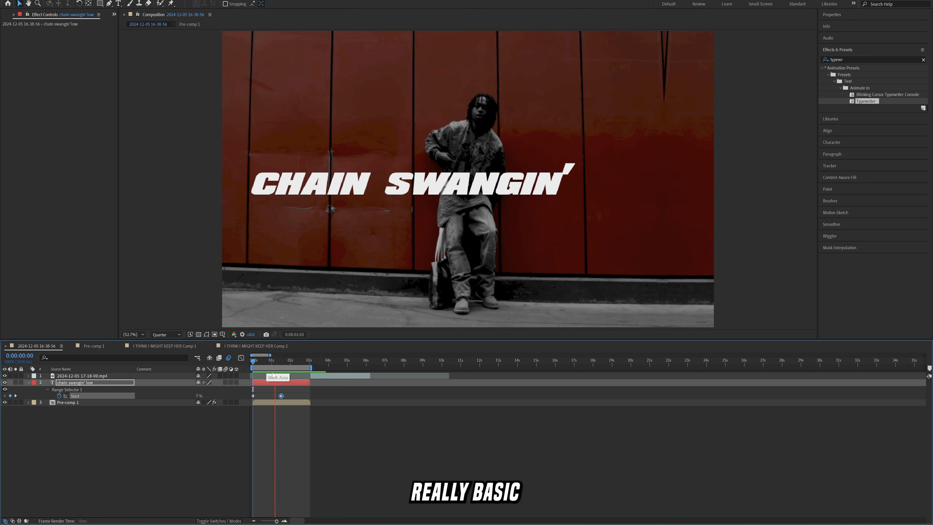
{"action": "key", "text": "space"}
{"action": "left_click", "coordinate": [286, 397]}
{"action": "left_click_drag", "start_coordinate": [282, 396], "coordinate": [275, 396]}
{"action": "mouse_move", "coordinate": [268, 362]}
{"action": "left_mouse_down"}
{"action": "mouse_move", "coordinate": [256, 363]}
{"action": "mouse_move", "coordinate": [283, 362]}
{"action": "mouse_move", "coordinate": [272, 366]}
{"action": "left_mouse_up"}
Pre-compose the "chain swangin' low" text layer as "chain swangin' low Comp 1", moving all attributes into the new composition
{"action": "left_click", "coordinate": [289, 383]}
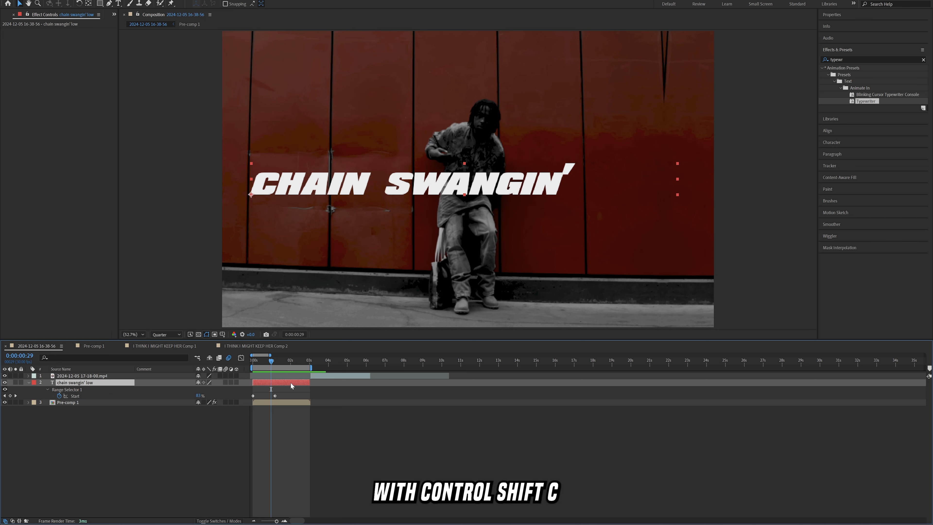
{"action": "key", "text": "ctrl+shift+c"}
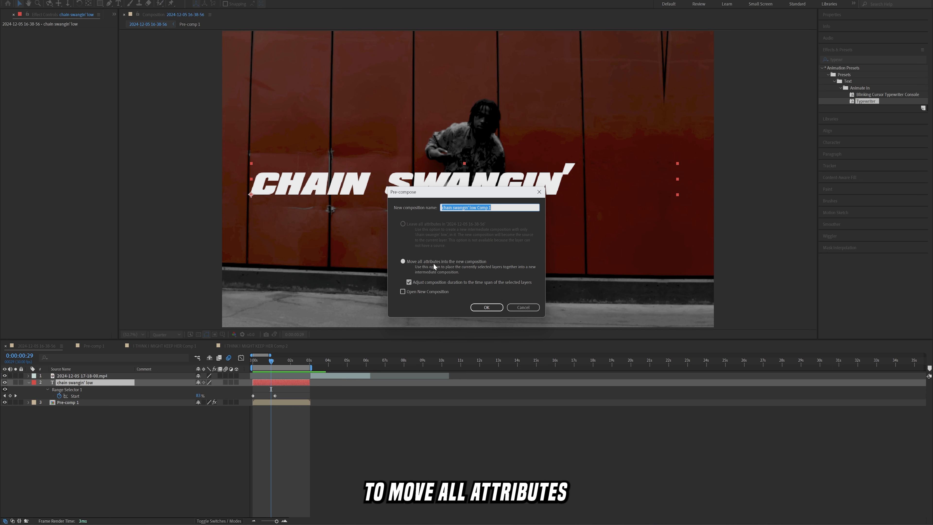
{"action": "left_click", "coordinate": [485, 307]}
{"action": "right_click", "coordinate": [286, 383]}
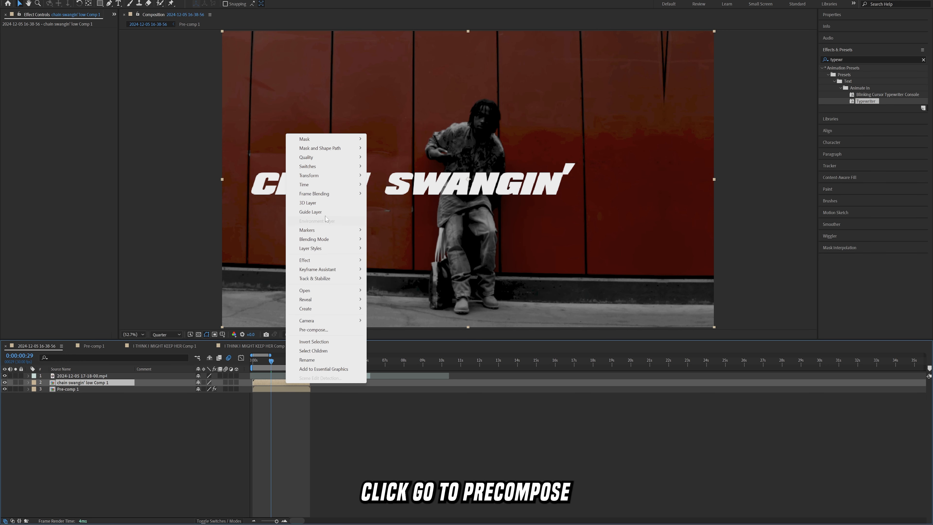
{"action": "left_click", "coordinate": [324, 330]}
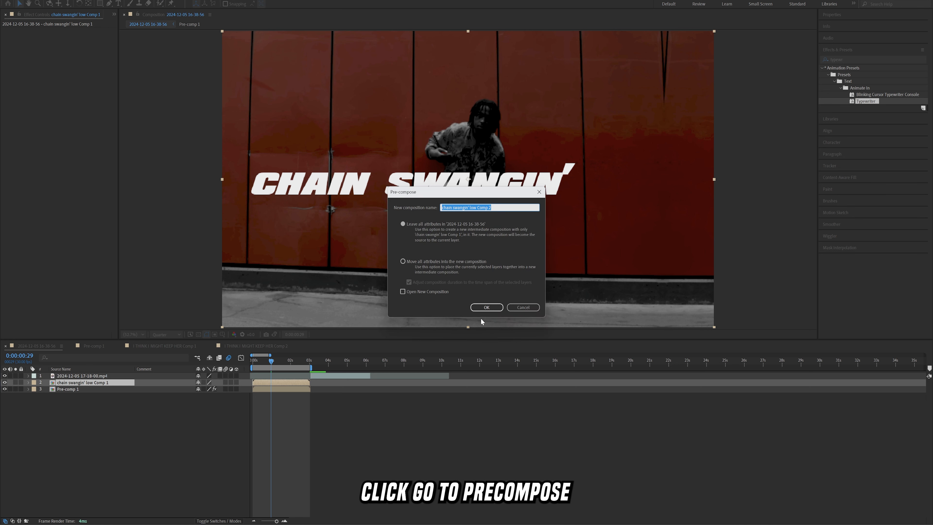
{"action": "left_click", "coordinate": [524, 309]}
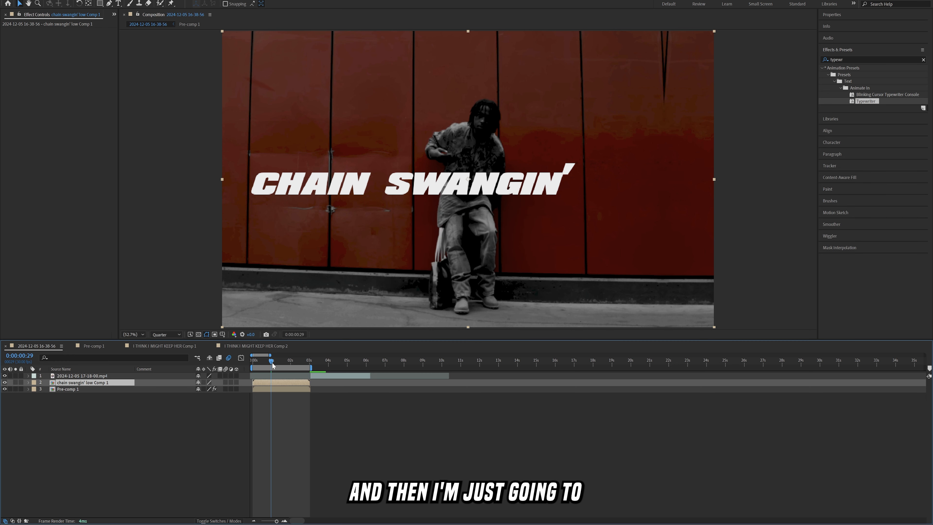
Add Anchor Point, Position, Scale, Rotation and Opacity keyframes to the pre-composed text layer at 0:00:00:05
{"action": "mouse_move", "coordinate": [272, 364]}
{"action": "left_mouse_down"}
{"action": "mouse_move", "coordinate": [256, 366]}
{"action": "mouse_move", "coordinate": [344, 366]}
{"action": "mouse_move", "coordinate": [262, 364]}
{"action": "left_mouse_up"}
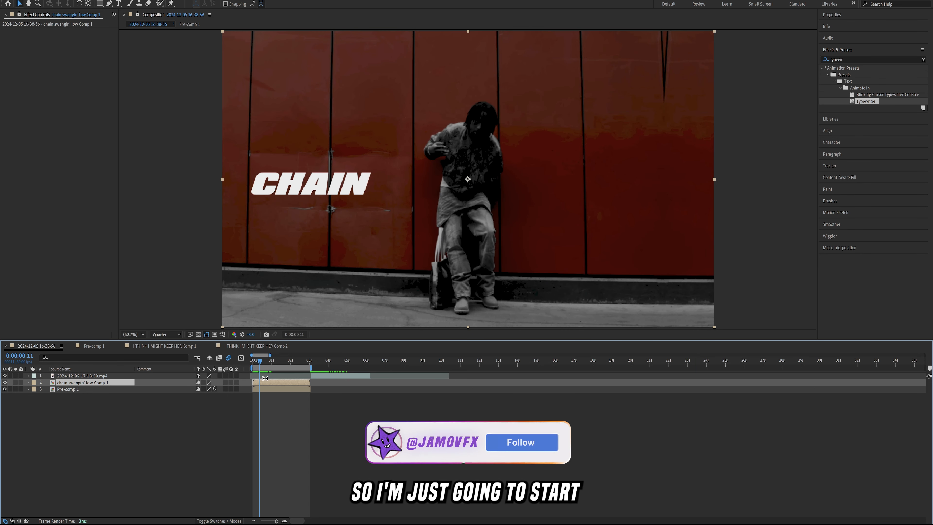
{"action": "left_click", "coordinate": [28, 383]}
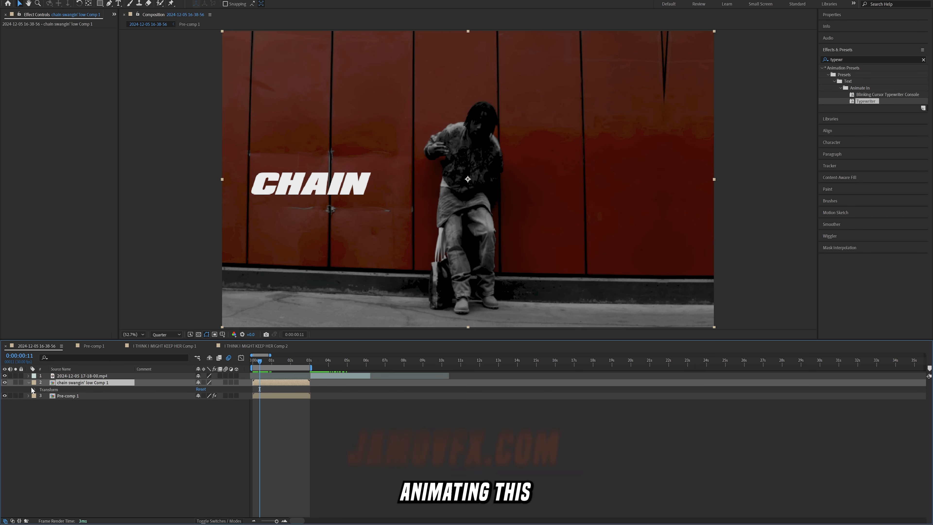
{"action": "left_click", "coordinate": [35, 389]}
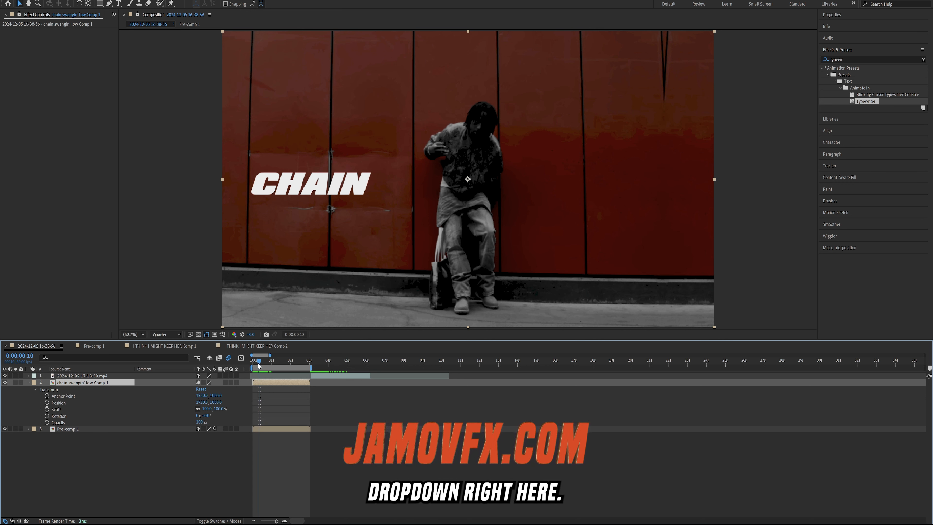
{"action": "left_click_drag", "start_coordinate": [260, 367], "coordinate": [256, 363]}
{"action": "left_click", "coordinate": [47, 396]}
{"action": "left_click", "coordinate": [47, 402]}
{"action": "left_click", "coordinate": [47, 409]}
{"action": "left_click", "coordinate": [47, 416]}
{"action": "left_click", "coordinate": [46, 422]}
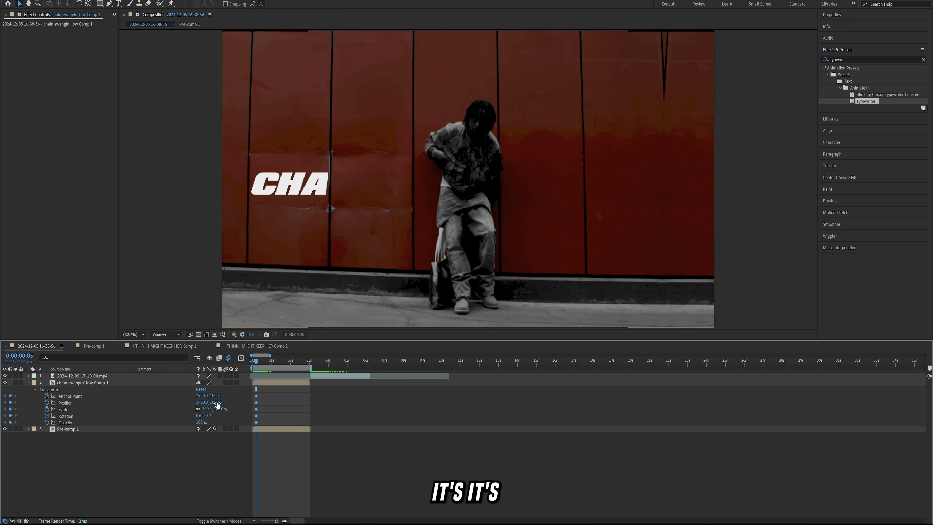
Scale the pre-composed text to 119% and keyframe its Position so it slides leftward across the frame by about 3 seconds
{"action": "left_click_drag", "start_coordinate": [220, 408], "coordinate": [228, 407]}
{"action": "left_click_drag", "start_coordinate": [335, 194], "coordinate": [340, 196]}
{"action": "left_click_drag", "start_coordinate": [256, 360], "coordinate": [310, 366]}
{"action": "left_click_drag", "start_coordinate": [545, 190], "coordinate": [462, 188]}
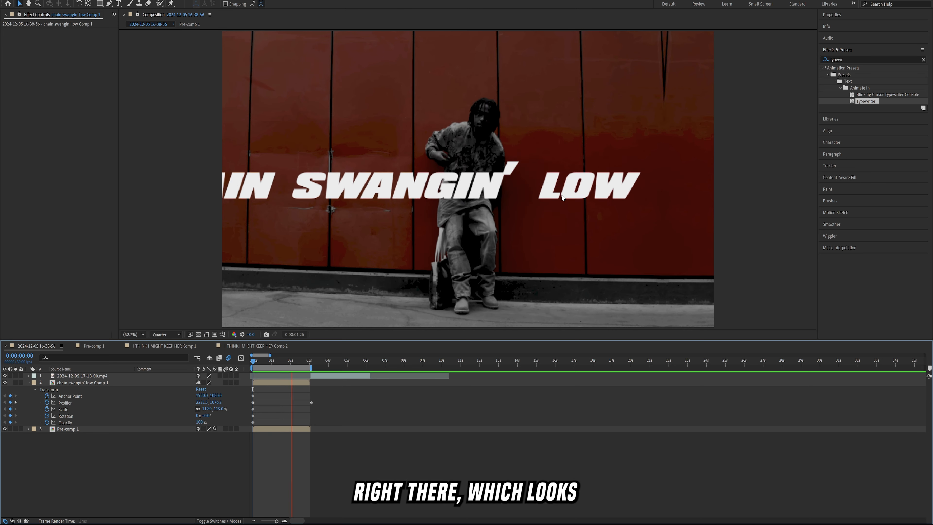
Apply Optics Compensation to the pre-composed text with Reverse Lens Distortion on and Field of View at 126.4, and preview it
{"action": "left_click_drag", "start_coordinate": [302, 363], "coordinate": [278, 382]}
{"action": "left_click", "coordinate": [278, 383]}
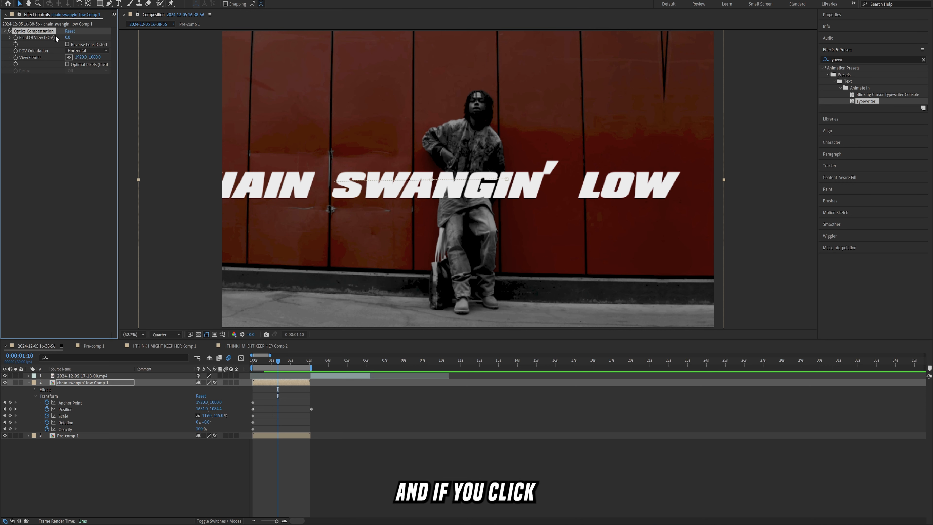
{"action": "left_click", "coordinate": [67, 45]}
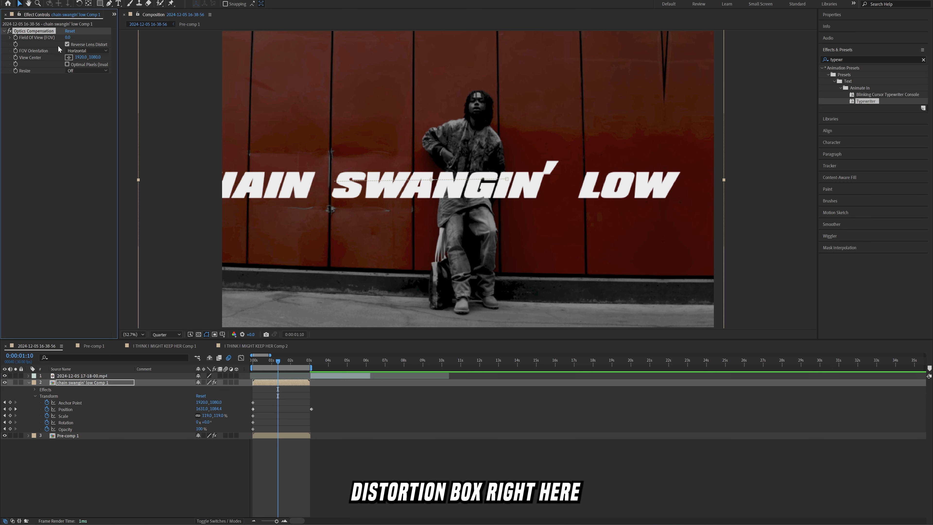
{"action": "left_click_drag", "start_coordinate": [350, 28], "coordinate": [468, 37]}
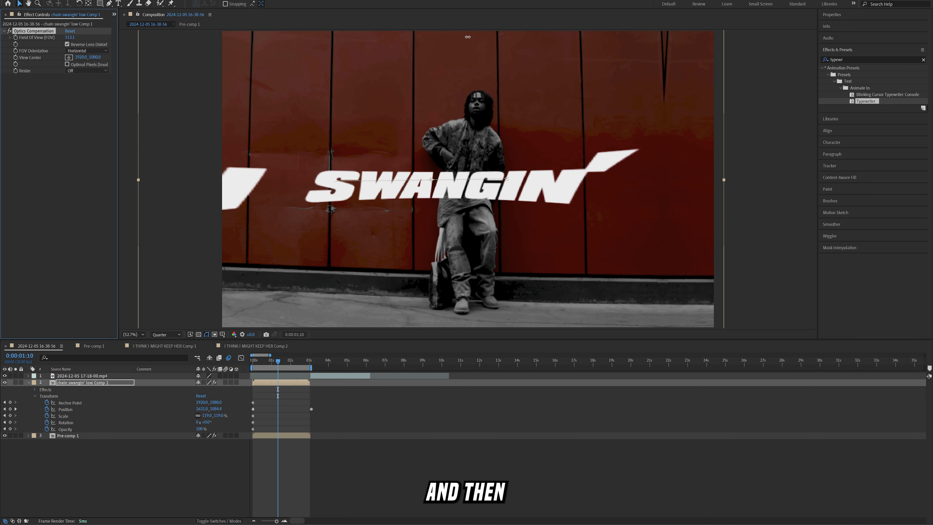
{"action": "left_click_drag", "start_coordinate": [263, 58], "coordinate": [597, 76]}
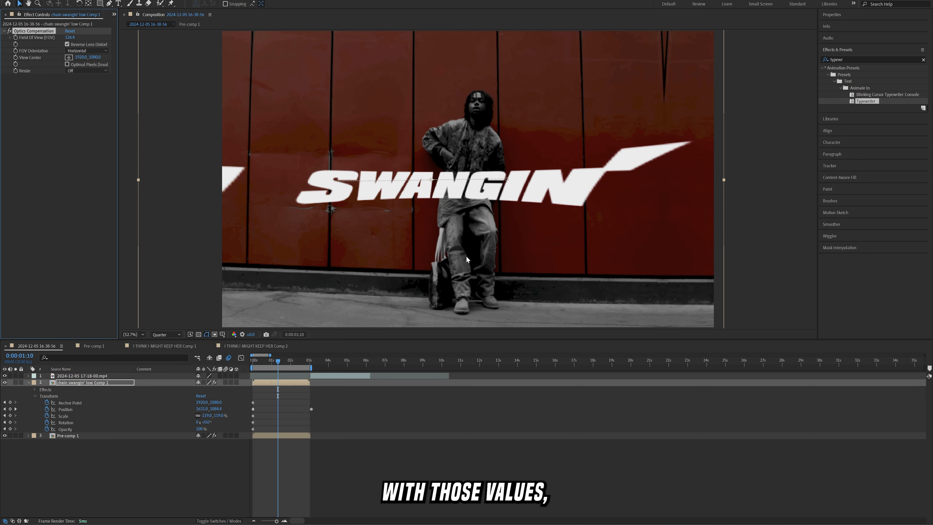
{"action": "left_click_drag", "start_coordinate": [282, 361], "coordinate": [240, 362]}
{"action": "key", "text": "space"}
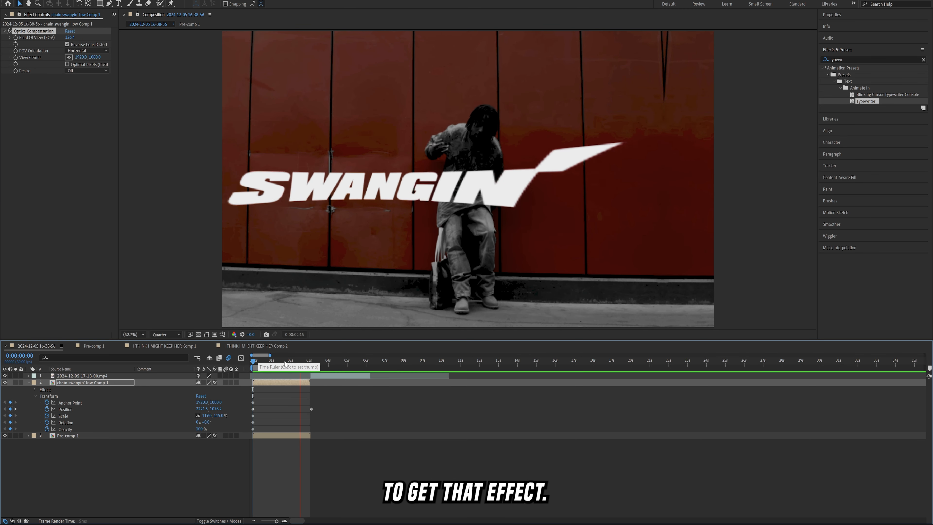
At 0:00:01:08, lower the Optics Compensation Field of View to 106.7 and move its View Center along the text to about 1257, 1117
{"action": "left_click_drag", "start_coordinate": [282, 362], "coordinate": [276, 358]}
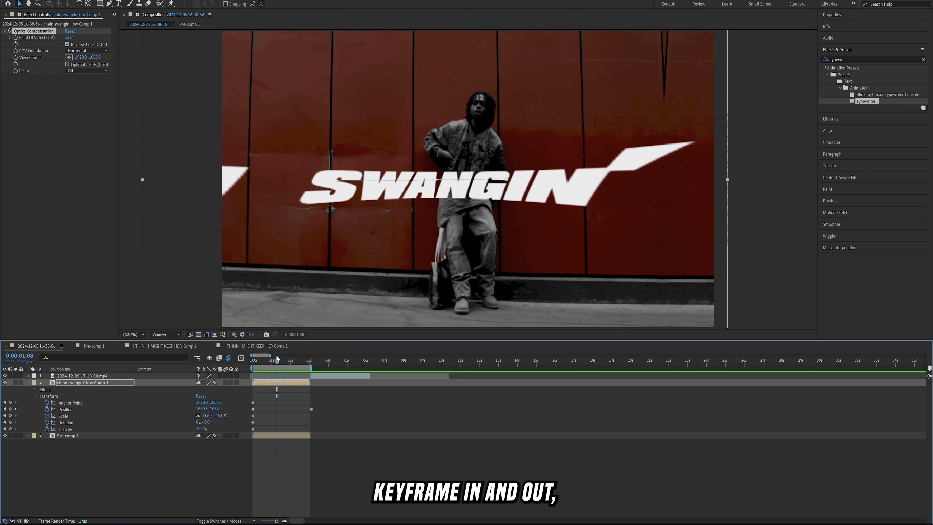
{"action": "left_click_drag", "start_coordinate": [69, 37], "coordinate": [73, 37]}
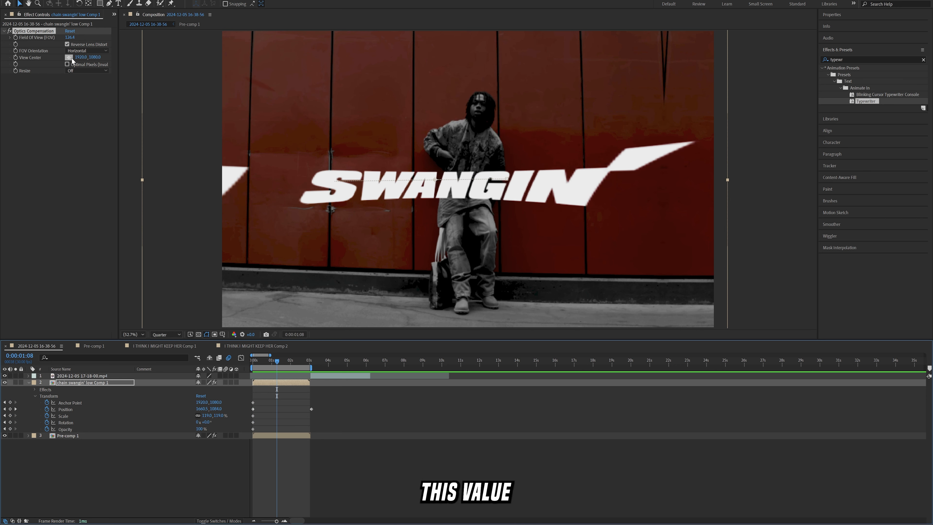
{"action": "left_click", "coordinate": [69, 58]}
{"action": "left_click", "coordinate": [296, 183]}
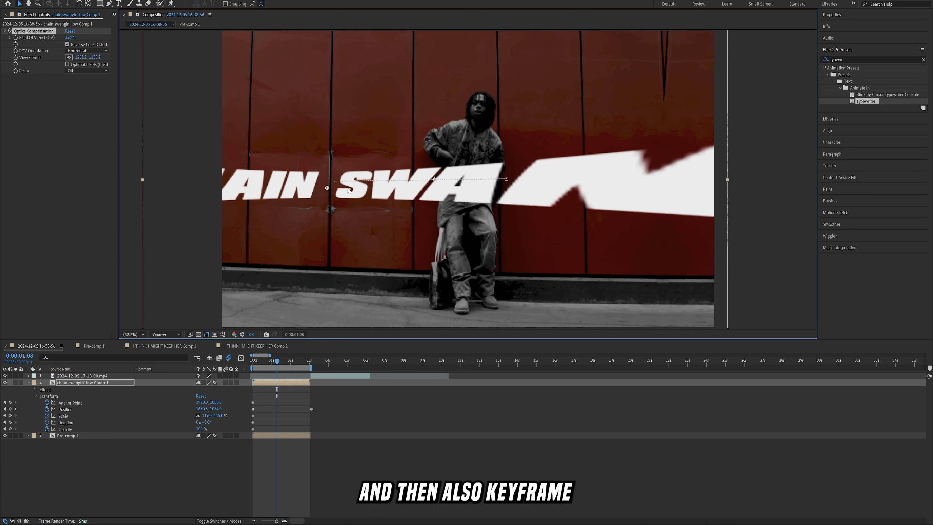
{"action": "left_click_drag", "start_coordinate": [348, 190], "coordinate": [427, 192]}
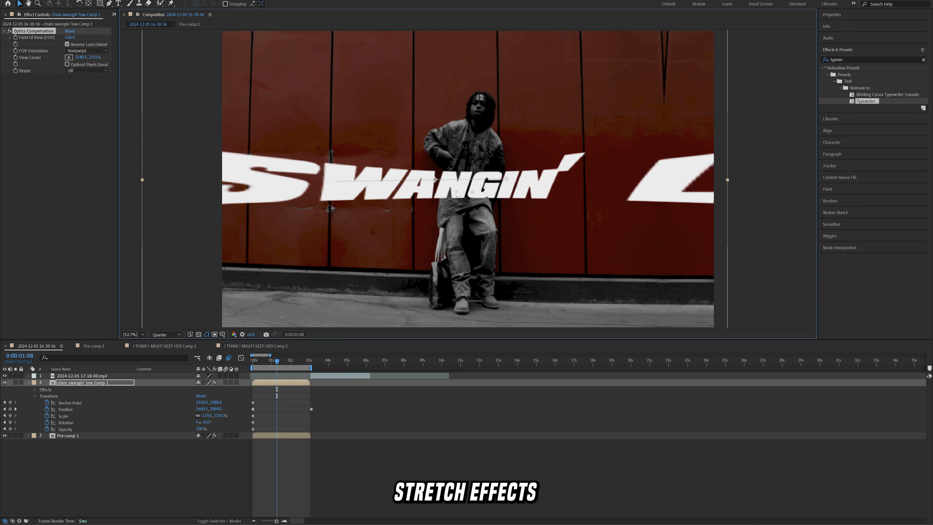
{"action": "left_click_drag", "start_coordinate": [443, 194], "coordinate": [441, 195]}
{"action": "left_click_drag", "start_coordinate": [353, 188], "coordinate": [488, 190]}
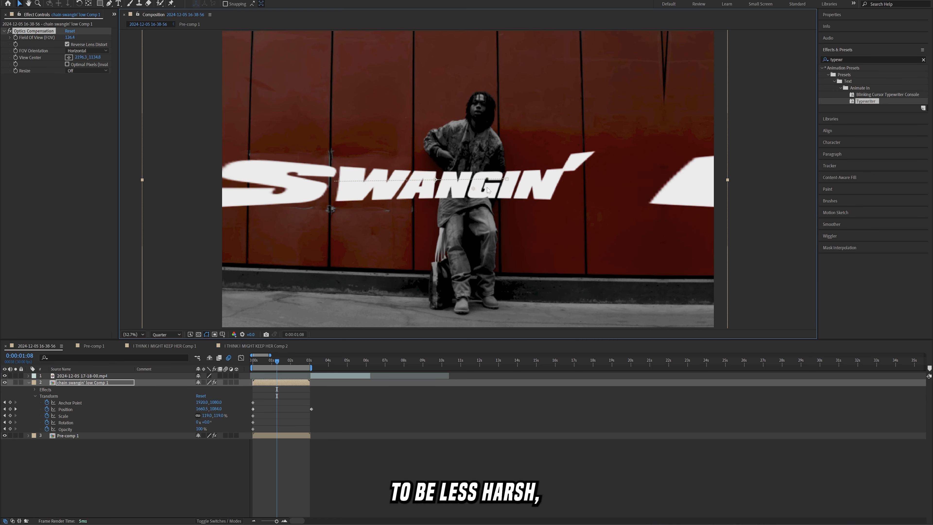
{"action": "mouse_move", "coordinate": [71, 37]}
{"action": "left_mouse_down"}
{"action": "mouse_move", "coordinate": [59, 44]}
{"action": "mouse_move", "coordinate": [81, 43]}
{"action": "left_mouse_up"}
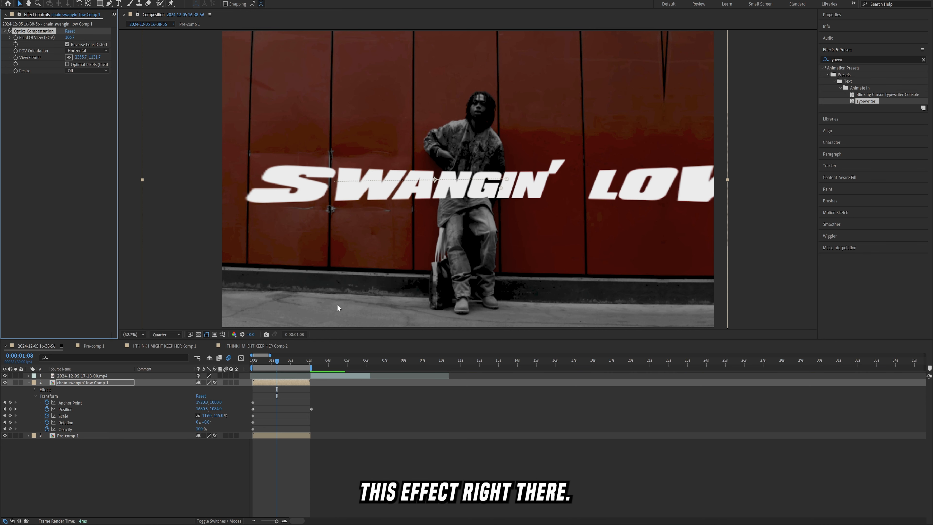
{"action": "left_click_drag", "start_coordinate": [488, 184], "coordinate": [396, 187]}
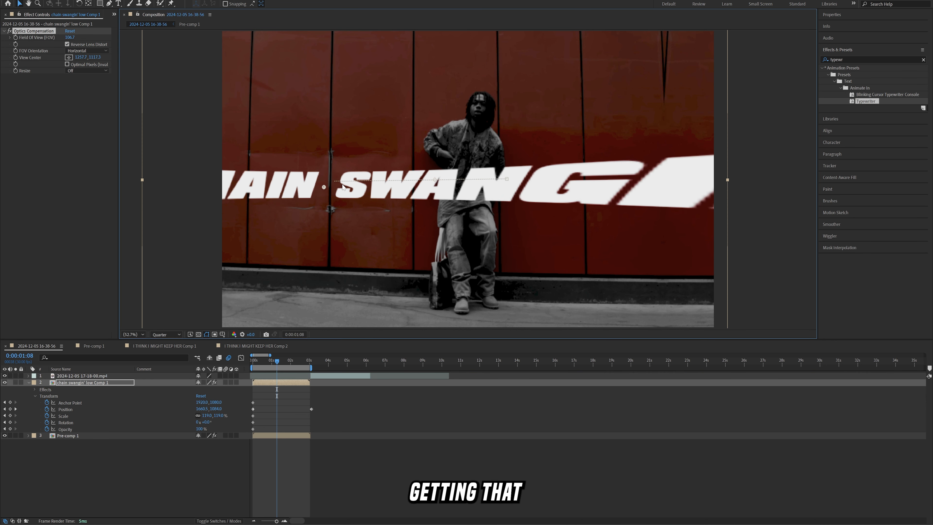
Move the Optics Compensation View Center to about 2099, 1115 so the distortion is centred on the word SWANGIN', and scrub the result
{"action": "left_click_drag", "start_coordinate": [510, 175], "coordinate": [538, 148]}
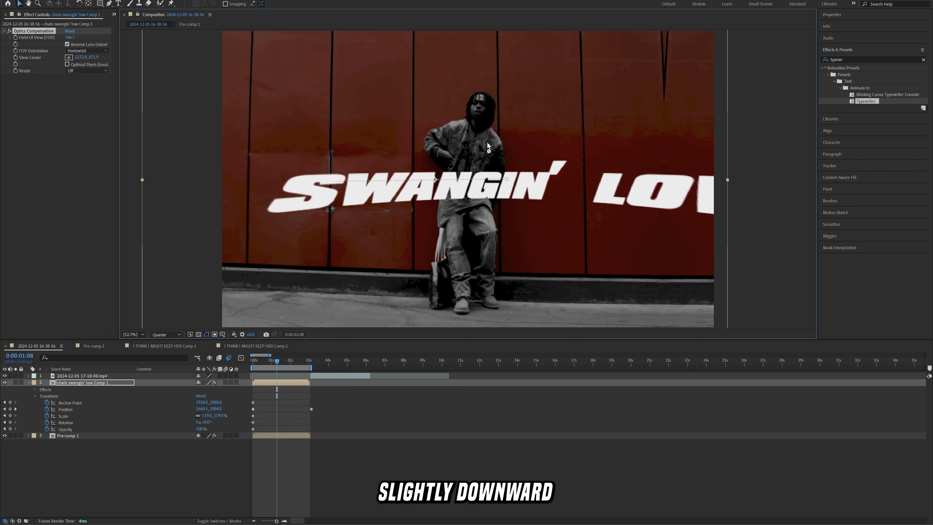
{"action": "left_click_drag", "start_coordinate": [473, 227], "coordinate": [479, 189]}
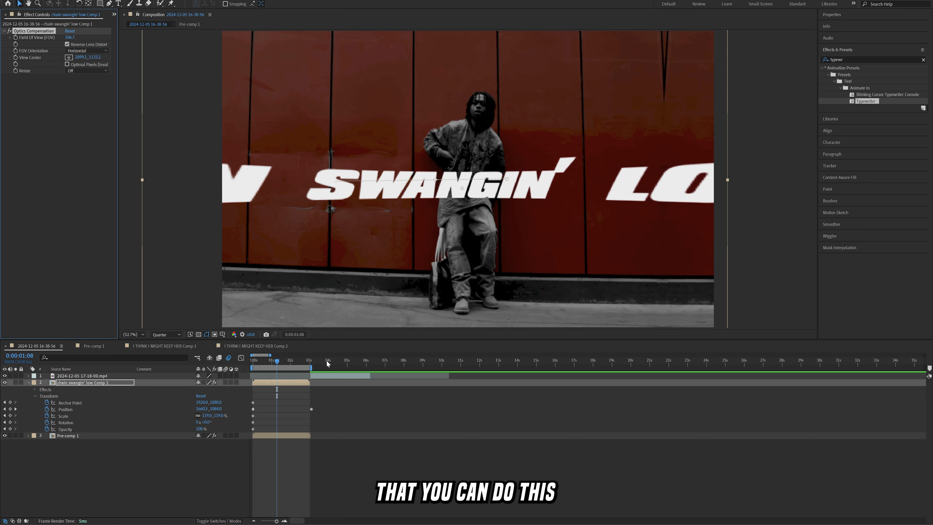
{"action": "left_click_drag", "start_coordinate": [328, 364], "coordinate": [285, 371]}
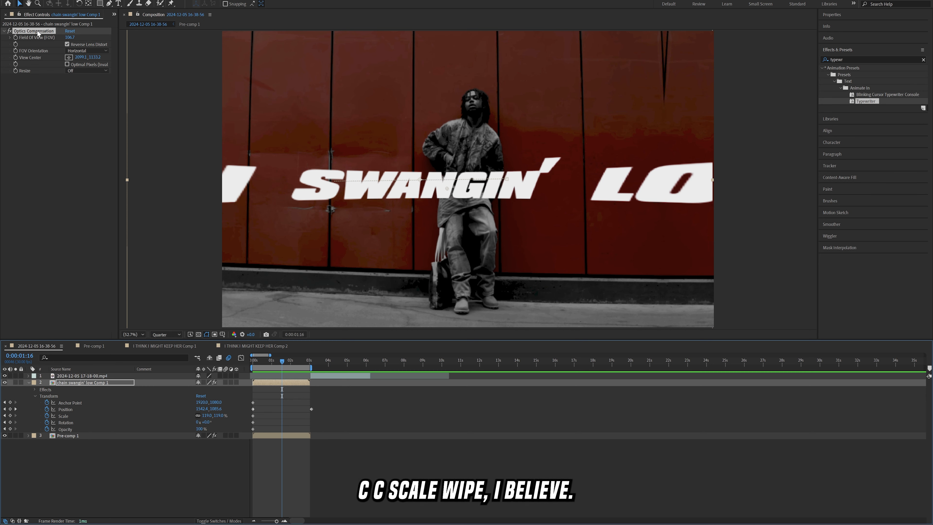
Replace the Optics Compensation effect on the pre-composed text with CC Scale Wipe
{"action": "key", "text": "Delete"}
{"action": "key", "text": "ctrl+space"}
{"action": "type", "text": "cc"}
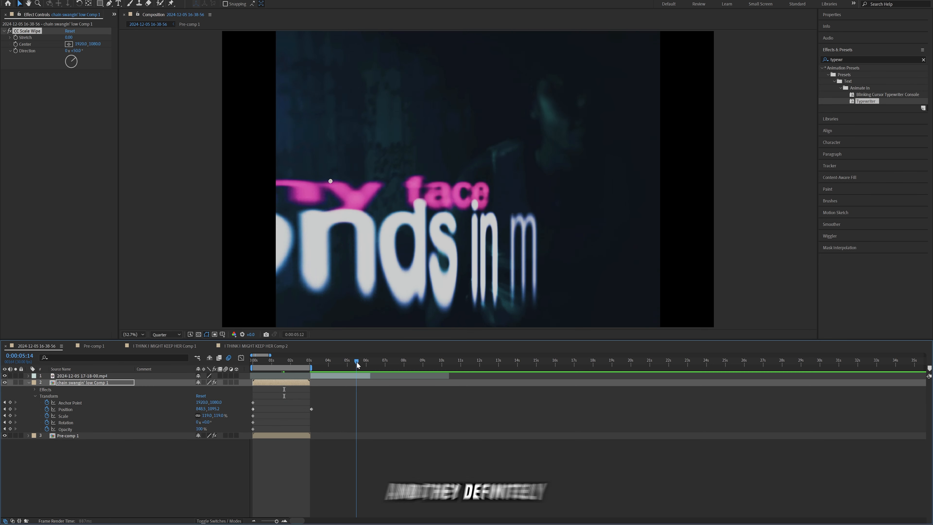
{"action": "left_click_drag", "start_coordinate": [356, 362], "coordinate": [345, 367]}
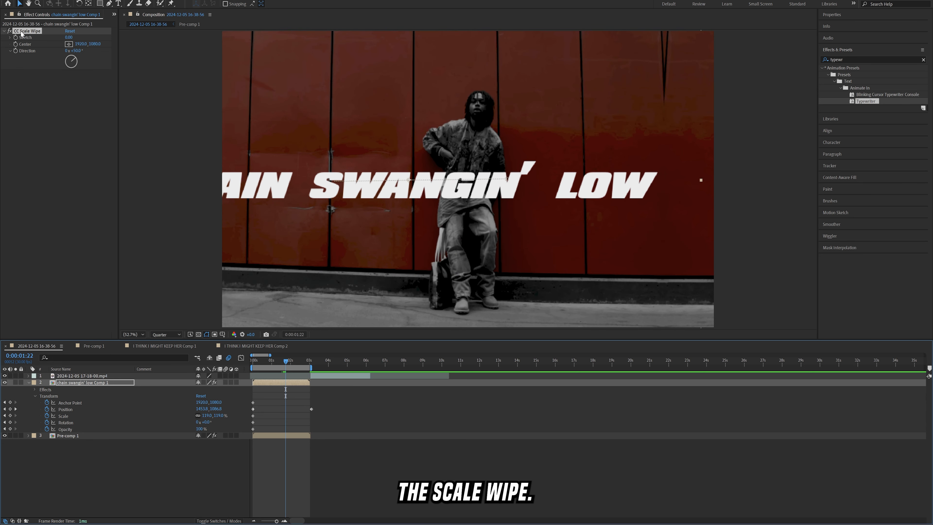
Raise the CC Scale Wipe Stretch to about 12 and move its Center to about 1780, 1129 on the text
{"action": "left_click", "coordinate": [87, 116]}
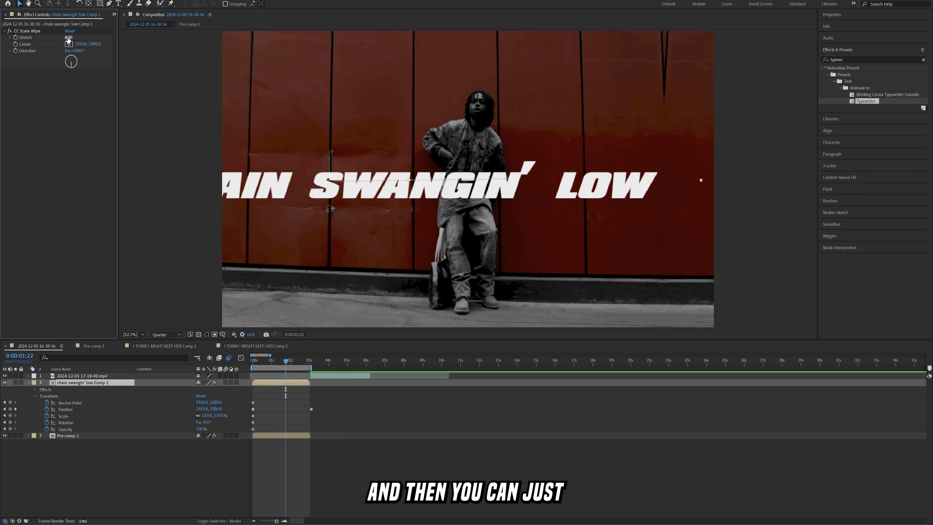
{"action": "left_click_drag", "start_coordinate": [68, 38], "coordinate": [114, 38]}
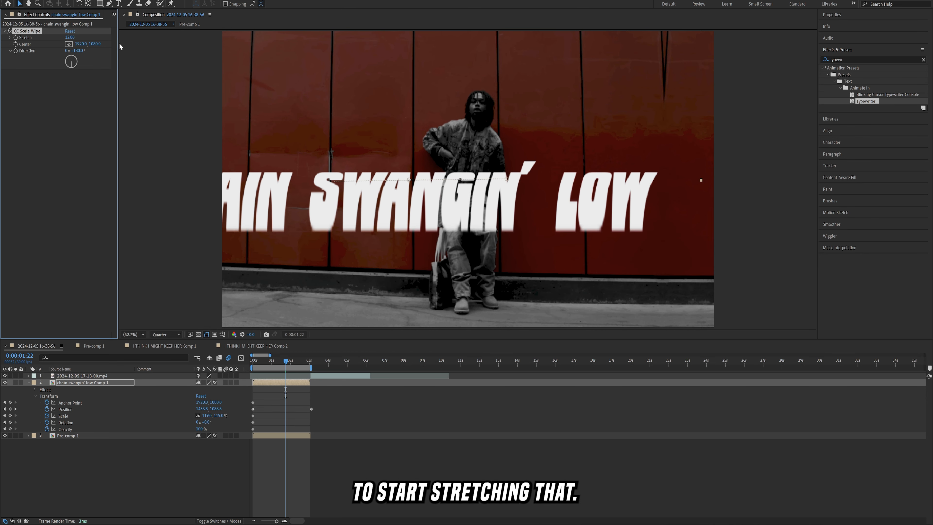
{"action": "left_click_drag", "start_coordinate": [409, 180], "coordinate": [388, 187]}
Set the CC Scale Wipe Direction to 1x+90° so the letters stretch sideways
{"action": "left_click_drag", "start_coordinate": [71, 67], "coordinate": [76, 63]}
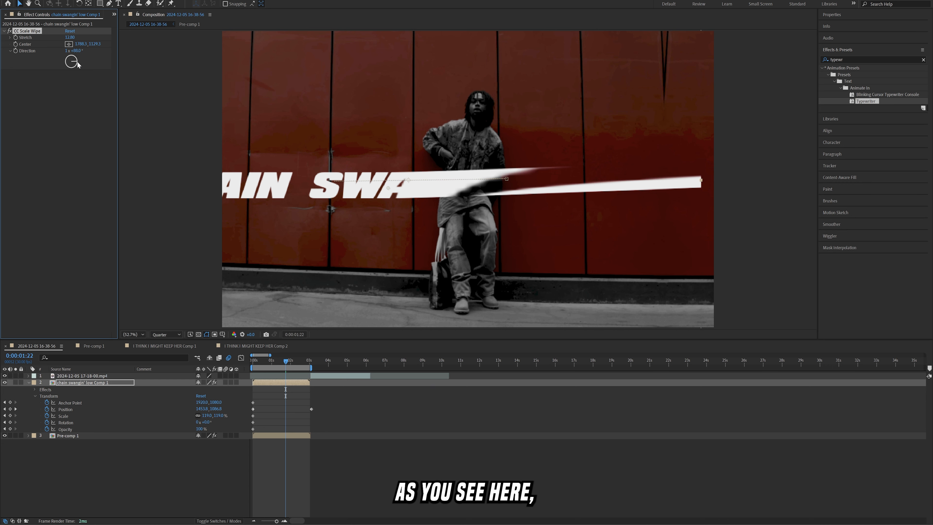
{"action": "type", "text": "9"}
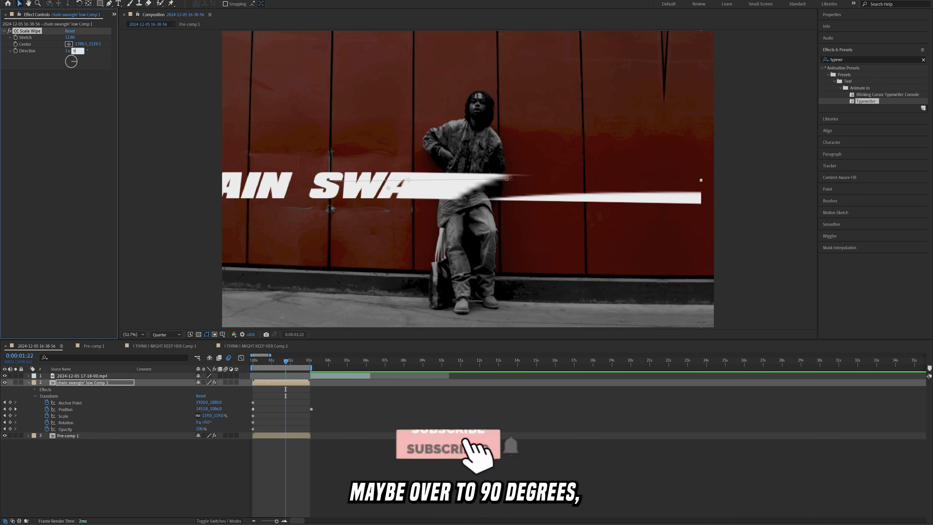
{"action": "type", "text": "0"}
{"action": "key", "text": "Return"}
Move the CC Scale Wipe Center along the text to about 3205, 1121 on the word LOW
{"action": "left_click", "coordinate": [373, 186]}
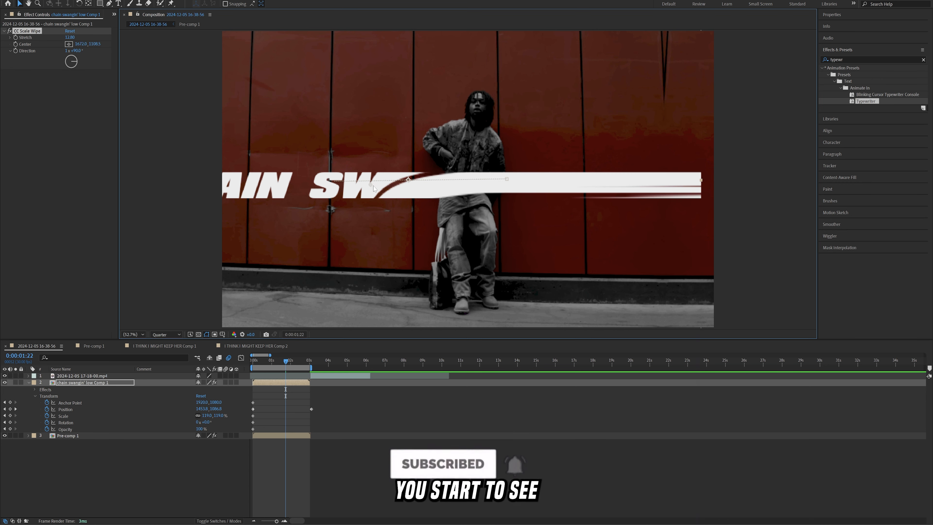
{"action": "left_click_drag", "start_coordinate": [373, 185], "coordinate": [419, 186]}
{"action": "left_click_drag", "start_coordinate": [543, 188], "coordinate": [586, 182]}
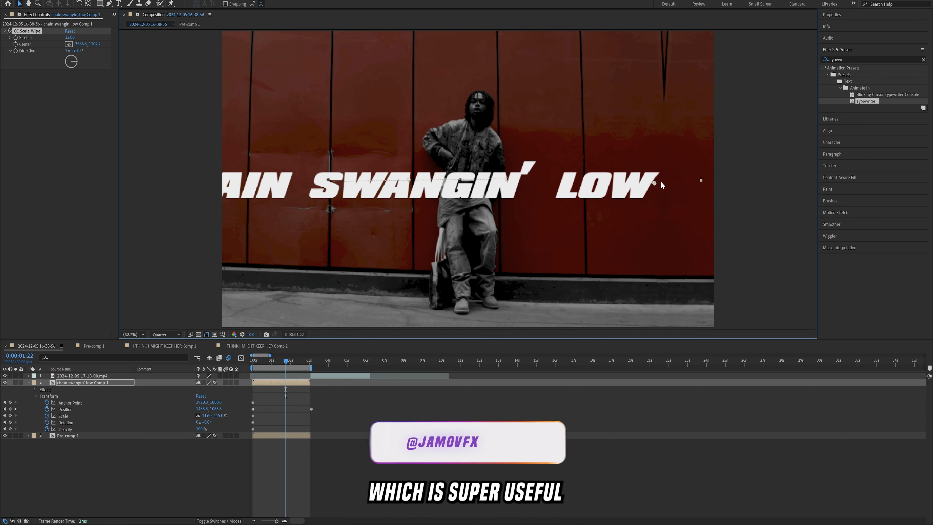
{"action": "mouse_move", "coordinate": [662, 185]}
{"action": "left_mouse_down"}
{"action": "mouse_move", "coordinate": [259, 183]}
{"action": "mouse_move", "coordinate": [655, 187]}
{"action": "left_mouse_up"}
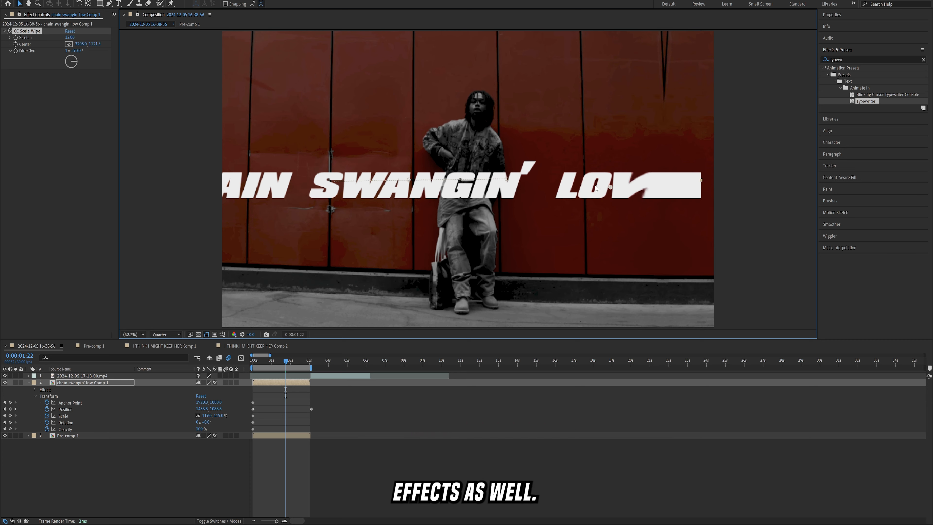
Scrub the reference clip, and compare the Pre-comp 1 background at 0:00:01:09 with its Lumetri Color effect off and on
{"action": "left_click", "coordinate": [345, 364]}
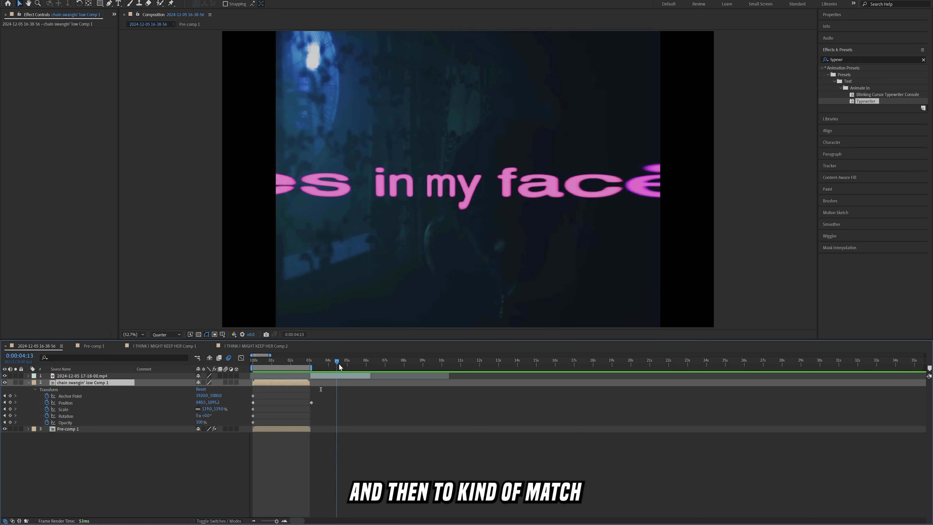
{"action": "left_click_drag", "start_coordinate": [339, 364], "coordinate": [277, 361]}
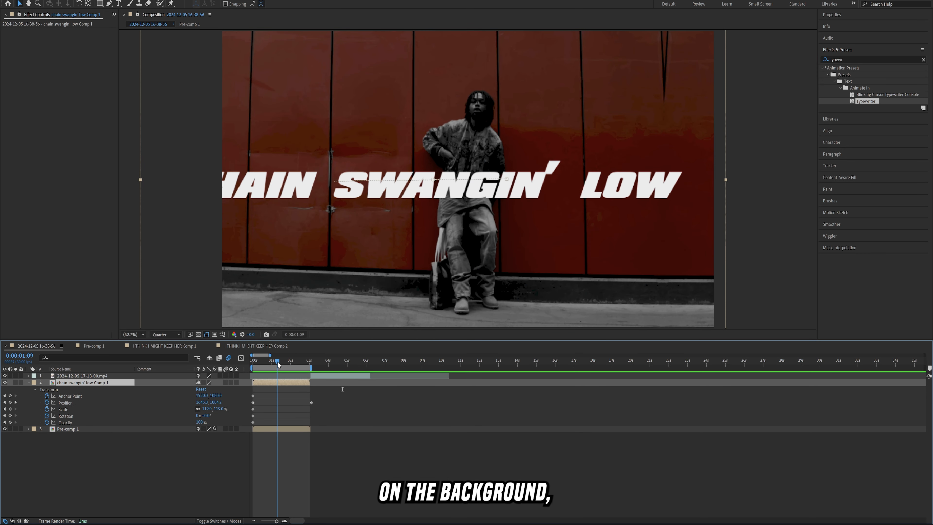
{"action": "left_click", "coordinate": [289, 428]}
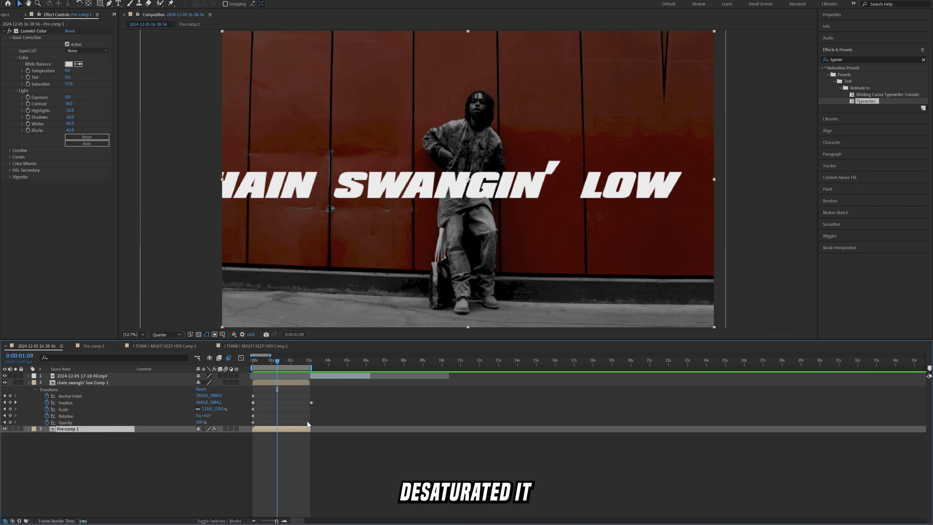
{"action": "left_click", "coordinate": [10, 32]}
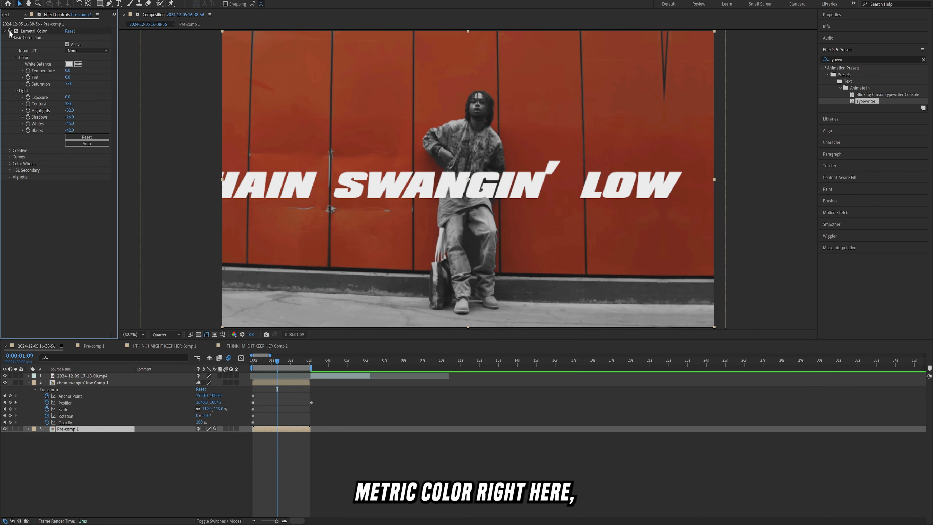
{"action": "left_click", "coordinate": [10, 32]}
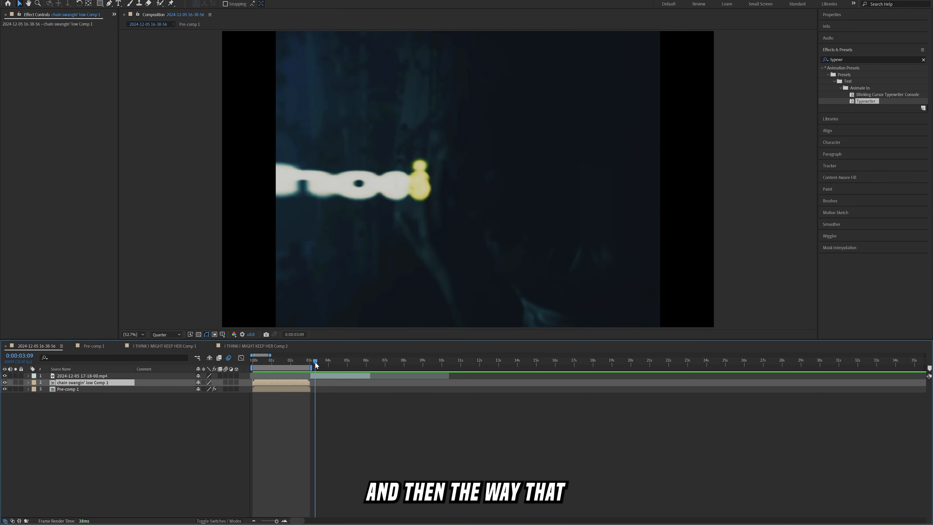
Apply Gaussian Blur to the pre-composed text at 0:00:00:21 with Blurriness at about 3.4, viewed at Full preview resolution
{"action": "left_click_drag", "start_coordinate": [315, 362], "coordinate": [266, 362]}
{"action": "key", "text": "ctrl+space"}
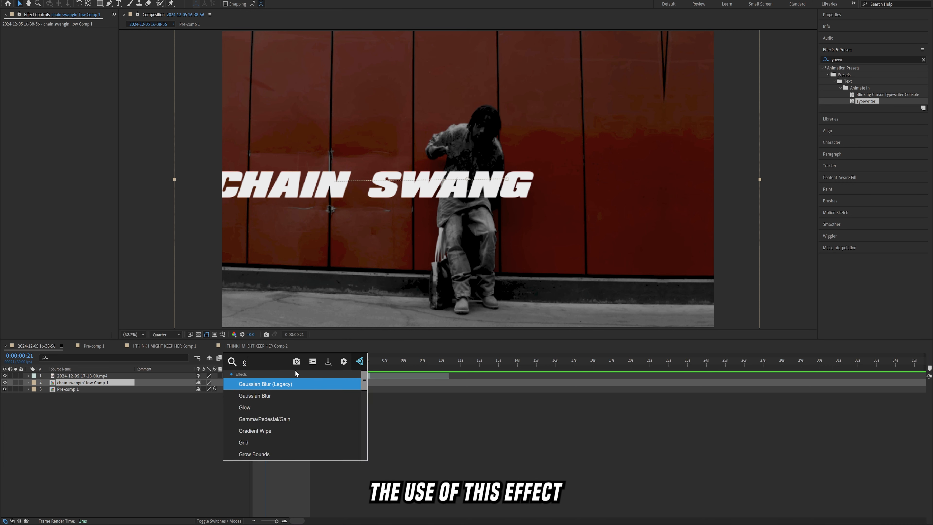
{"action": "type", "text": "gauss"}
{"action": "key", "text": "Return"}
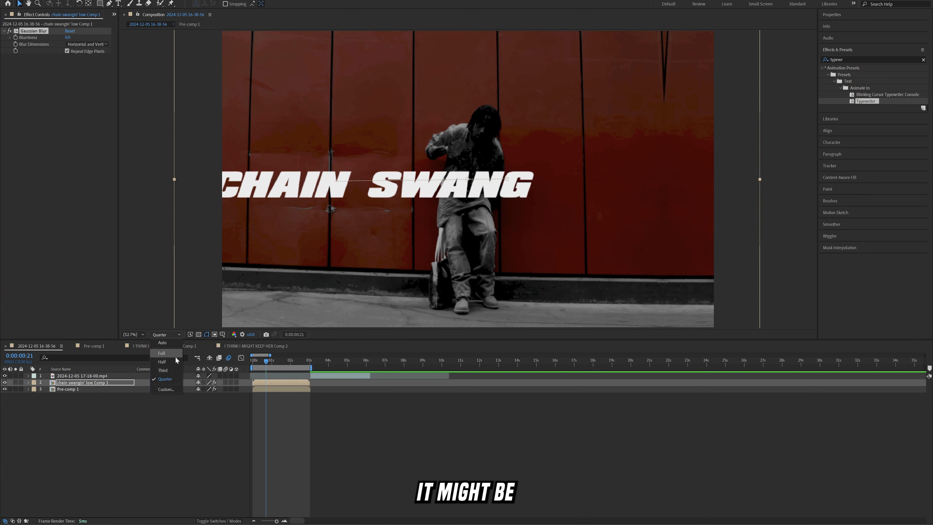
{"action": "left_click", "coordinate": [173, 353]}
{"action": "left_click", "coordinate": [102, 179]}
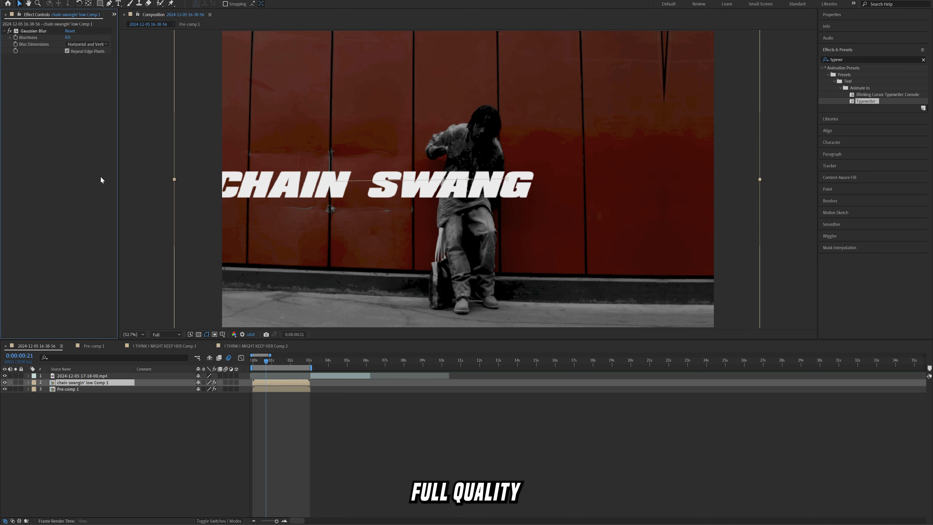
{"action": "left_click_drag", "start_coordinate": [142, 34], "coordinate": [179, 39]}
{"action": "mouse_move", "coordinate": [92, 46]}
{"action": "left_mouse_down"}
{"action": "mouse_move", "coordinate": [157, 43]}
{"action": "mouse_move", "coordinate": [87, 46]}
{"action": "left_mouse_up"}
{"action": "left_click", "coordinate": [57, 91]}
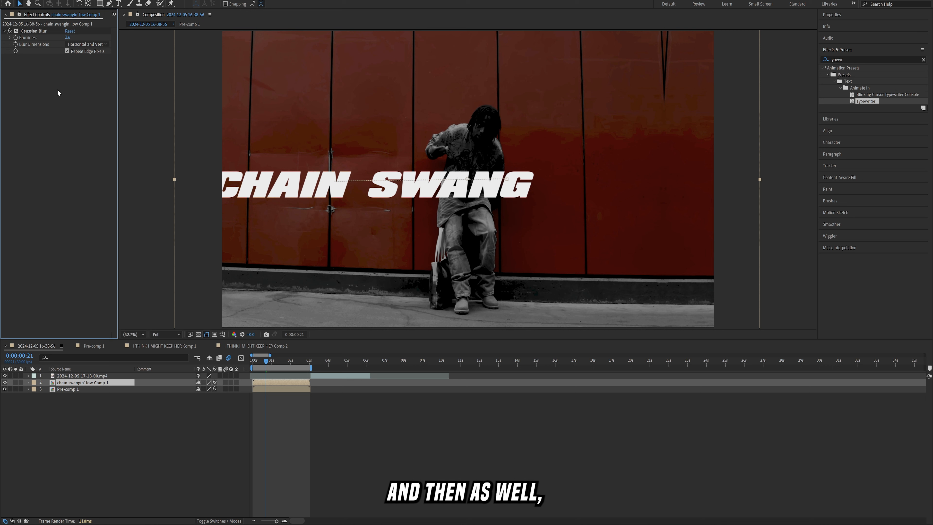
Remove the Gaussian Blur effect from the pre-composed text and return to 0:00:00:20
{"action": "left_click", "coordinate": [35, 31]}
{"action": "key", "text": "Delete"}
{"action": "left_click_drag", "start_coordinate": [274, 362], "coordinate": [271, 362]}
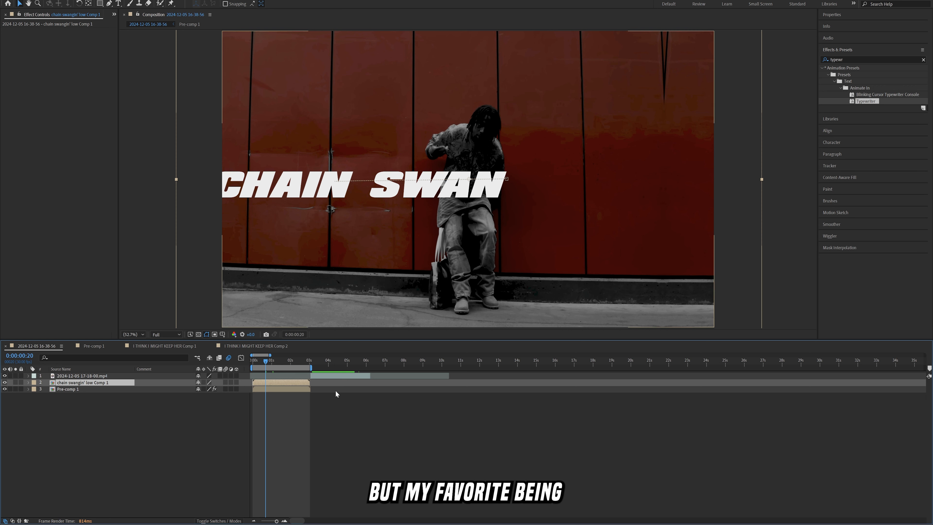
Apply the Tritone effect to the pre-composed text layer
{"action": "key", "text": "ctrl+space"}
{"action": "type", "text": "tri"}
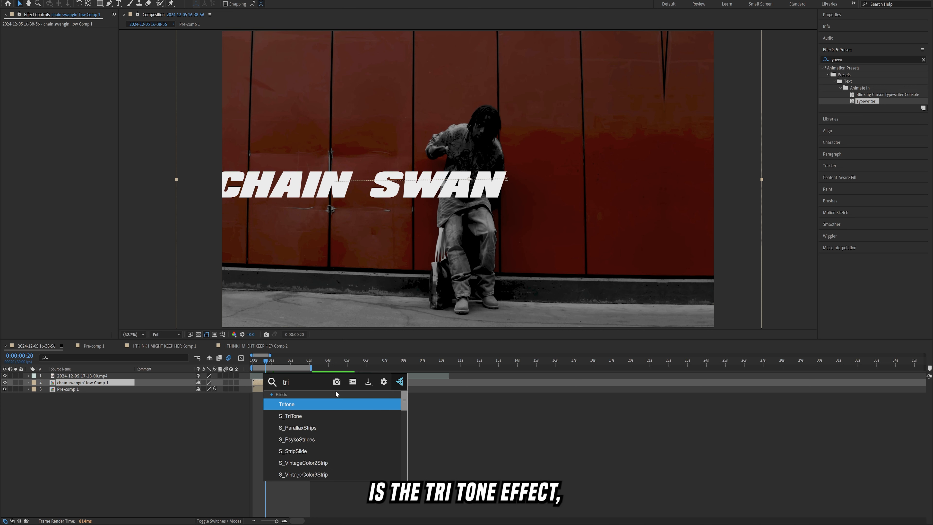
{"action": "key", "text": "Return"}
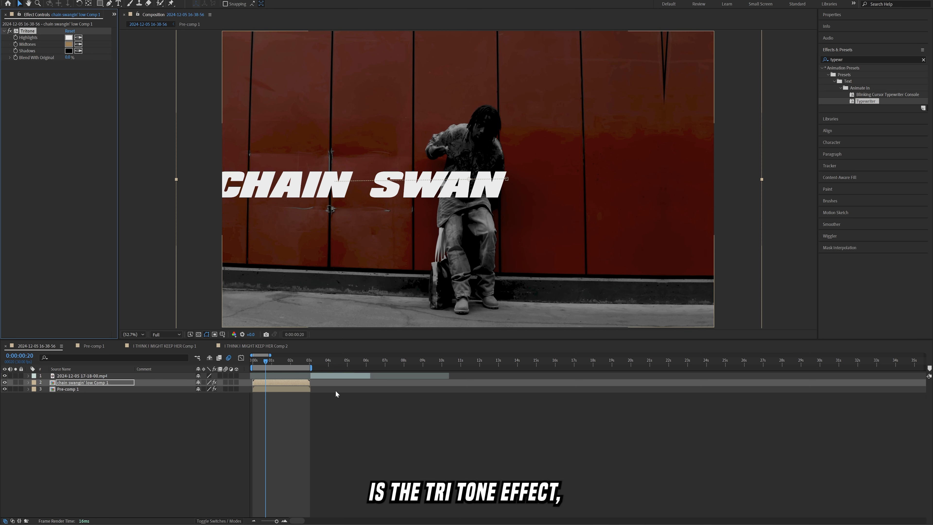
Try several hues for the Tritone Highlights colour and settle on a bright magenta-pink
{"action": "left_click", "coordinate": [68, 37]}
{"action": "mouse_move", "coordinate": [481, 294]}
{"action": "left_mouse_down"}
{"action": "mouse_move", "coordinate": [481, 239]}
{"action": "mouse_move", "coordinate": [463, 232]}
{"action": "mouse_move", "coordinate": [480, 216]}
{"action": "mouse_move", "coordinate": [481, 292]}
{"action": "mouse_move", "coordinate": [485, 284]}
{"action": "left_mouse_up"}
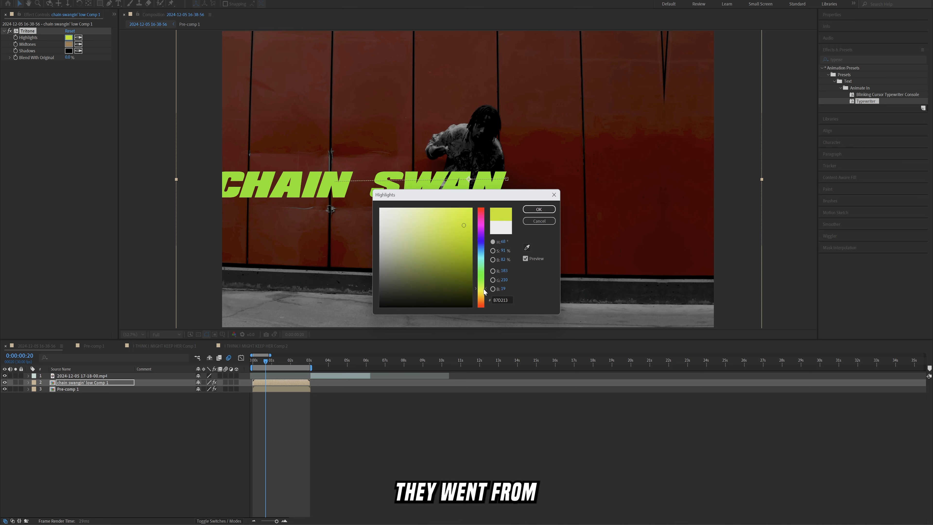
{"action": "left_click", "coordinate": [482, 226]}
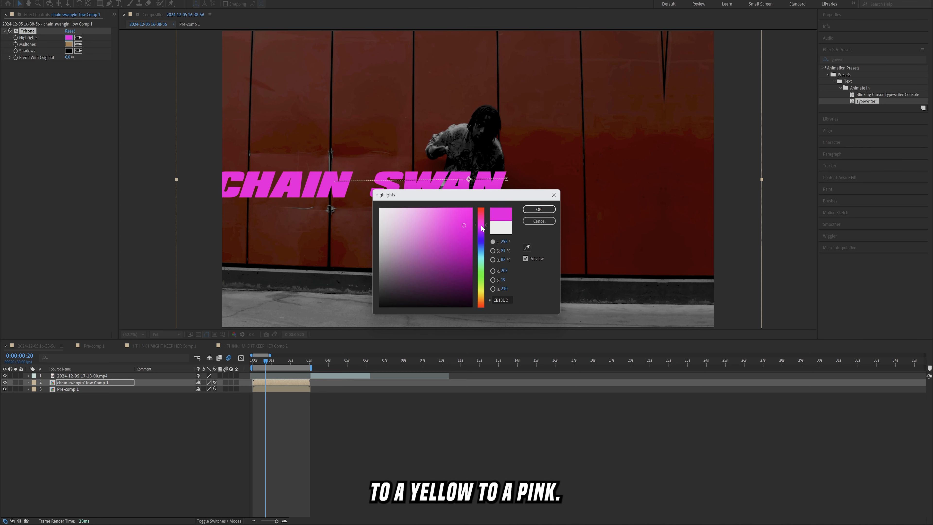
{"action": "left_click_drag", "start_coordinate": [481, 226], "coordinate": [483, 244]}
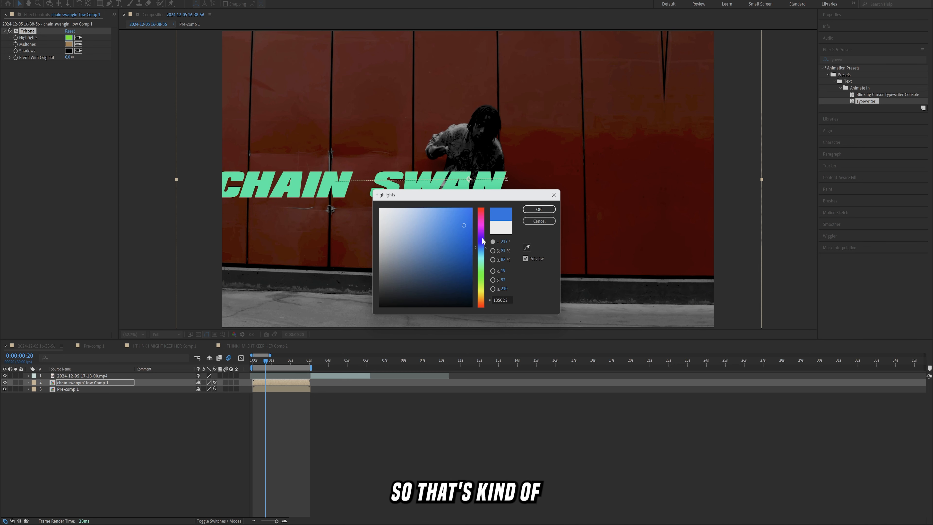
{"action": "left_click", "coordinate": [481, 226]}
{"action": "left_click", "coordinate": [538, 209]}
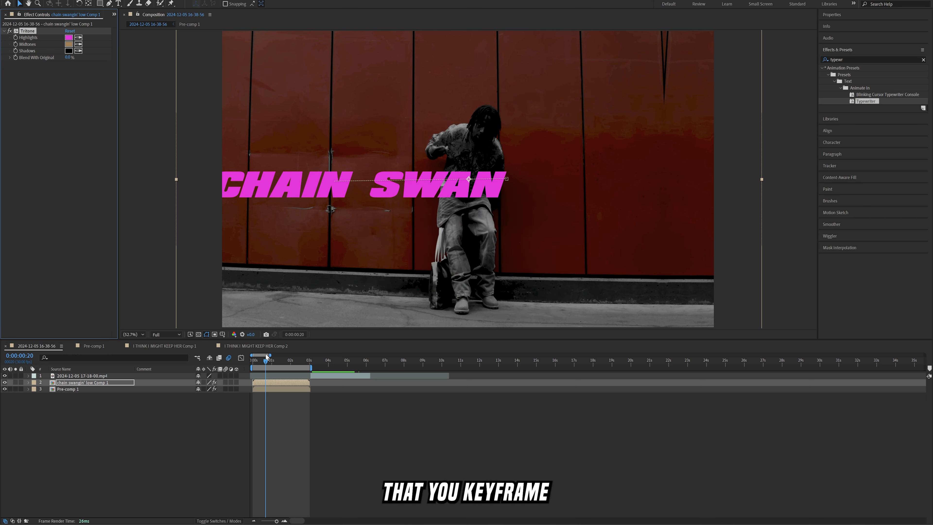
At 0:00:00:15, start keyframing Tritone's Blend With Original with a value of 100%
{"action": "left_click_drag", "start_coordinate": [266, 361], "coordinate": [263, 361]}
{"action": "left_click", "coordinate": [14, 74]}
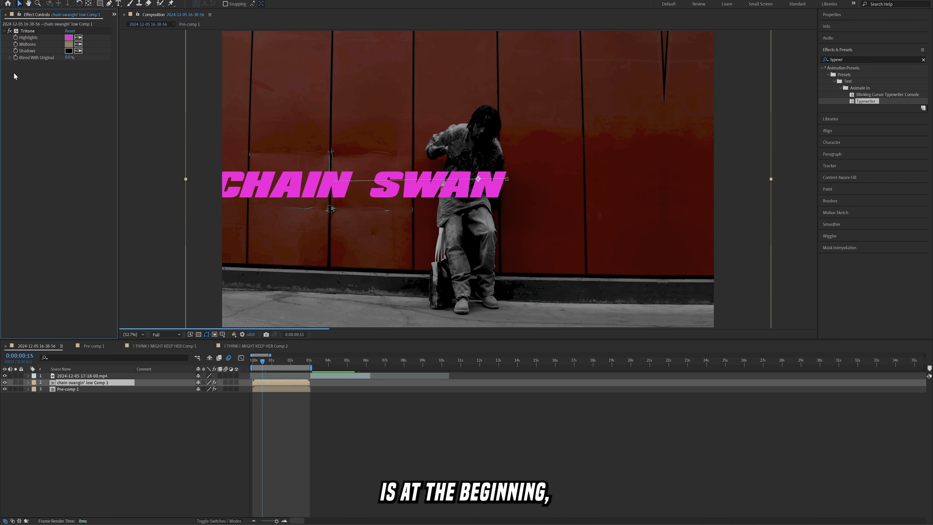
{"action": "left_click_drag", "start_coordinate": [68, 56], "coordinate": [180, 54]}
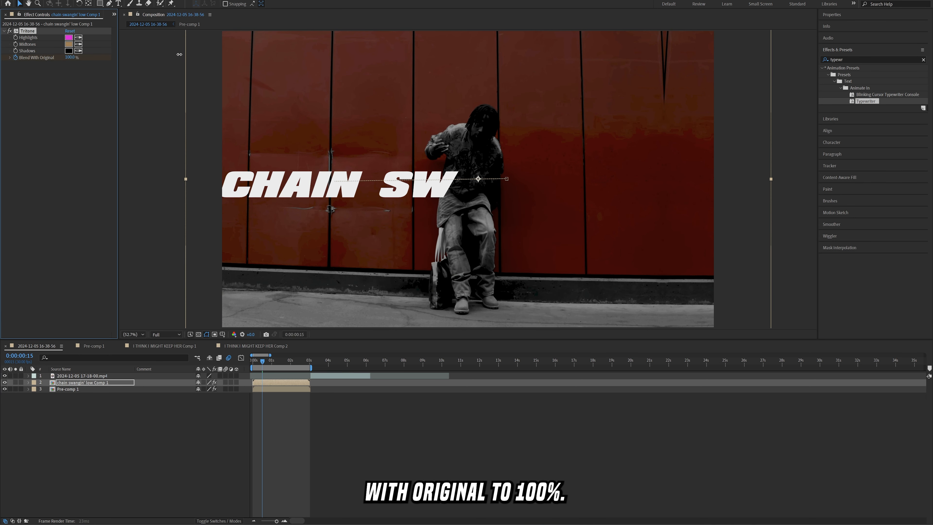
At 0:00:02:06, keyframe Tritone's Blend With Original at 0% to fade the text from white to pink
{"action": "left_click", "coordinate": [294, 361]}
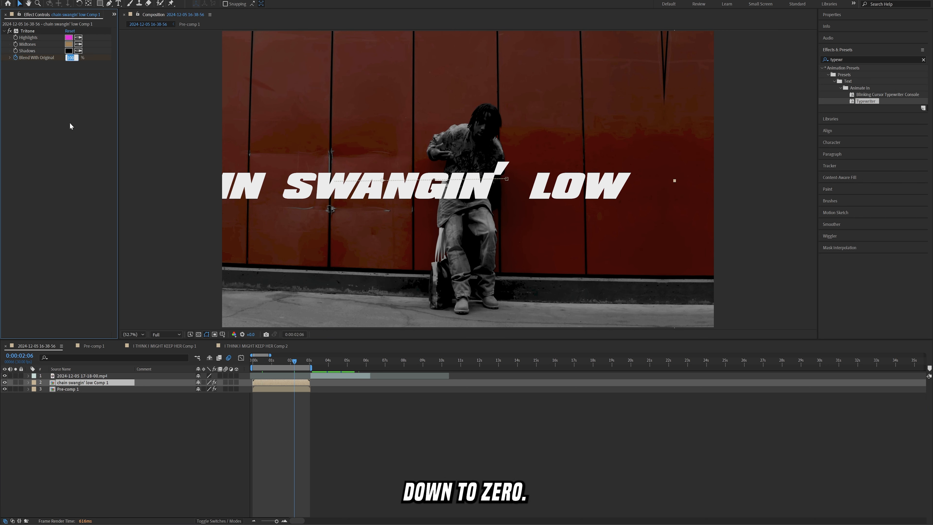
{"action": "type", "text": "0"}
{"action": "key", "text": "Return"}
Set the preview resolution to Quarter and play back the text's colour fade from 0:00:00:13
{"action": "left_click", "coordinate": [261, 360]}
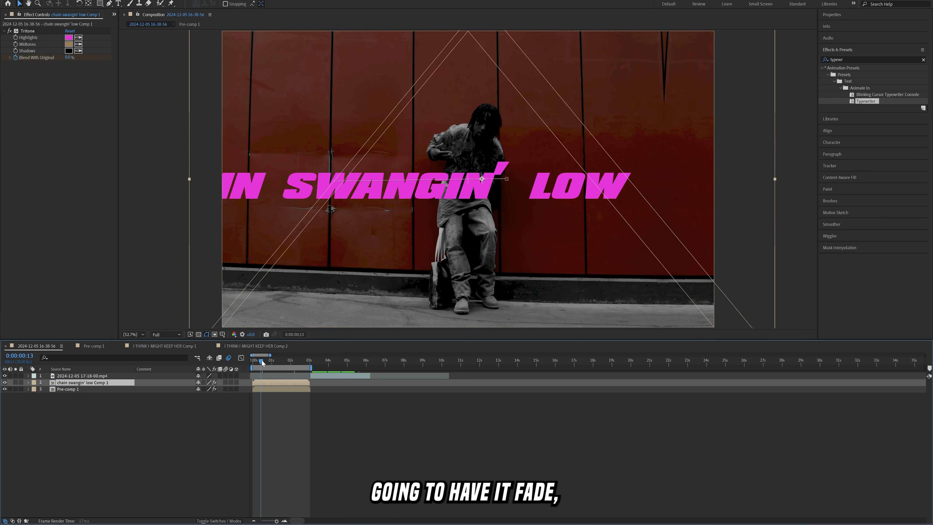
{"action": "left_click", "coordinate": [172, 333]}
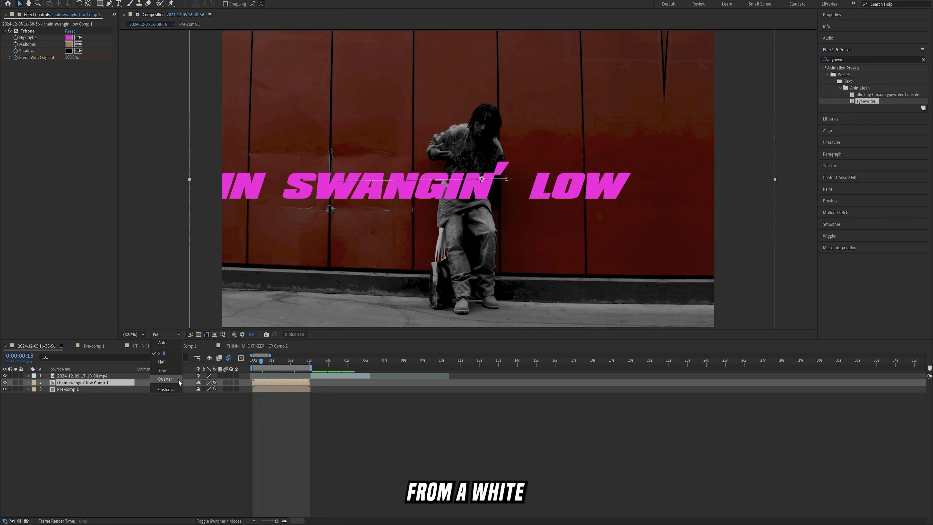
{"action": "left_click", "coordinate": [178, 379]}
{"action": "key", "text": "space"}
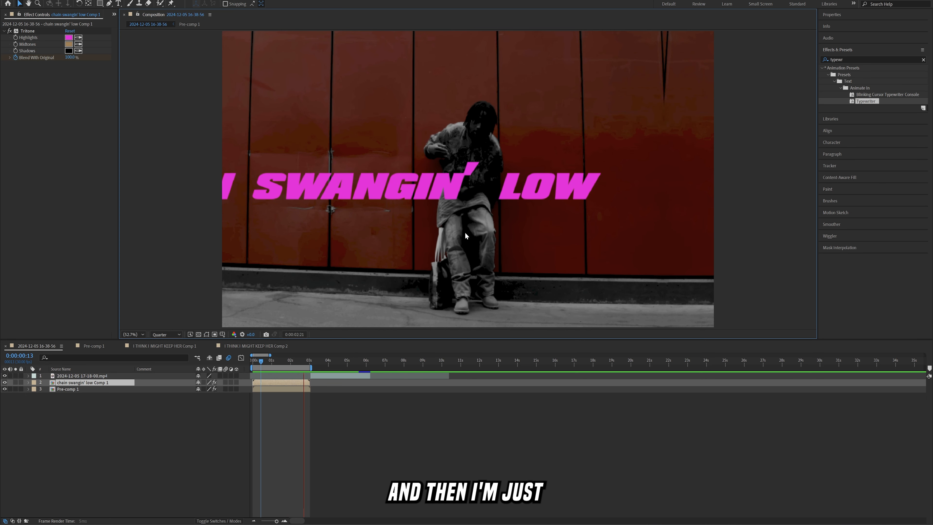
{"action": "key", "text": "space"}
{"action": "scroll", "coordinate": [450, 204], "scroll_direction": "up", "scroll_amount": 1}
{"action": "scroll", "coordinate": [450, 204], "scroll_direction": "down", "scroll_amount": 1}
{"action": "scroll", "coordinate": [451, 204], "scroll_direction": "up", "scroll_amount": 1}
{"action": "scroll", "coordinate": [450, 205], "scroll_direction": "down", "scroll_amount": 1}
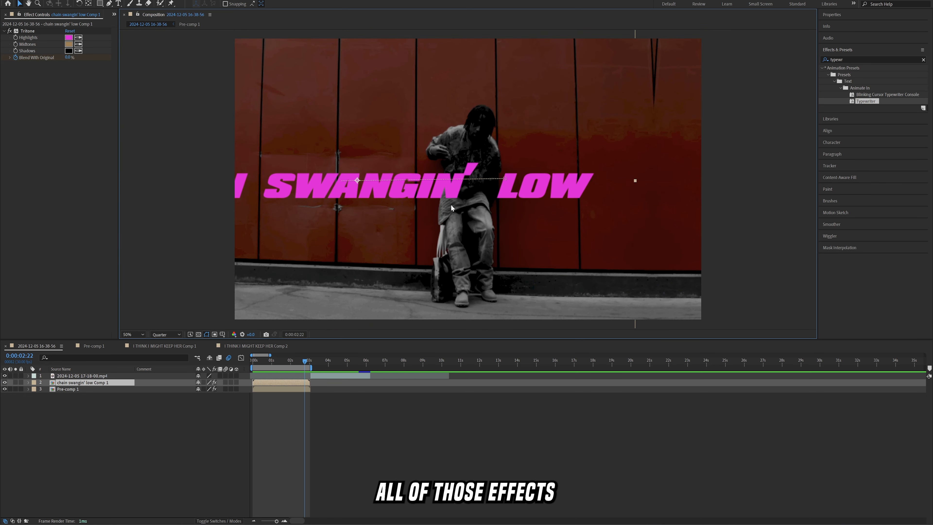
{"action": "left_click_drag", "start_coordinate": [280, 359], "coordinate": [315, 363]}
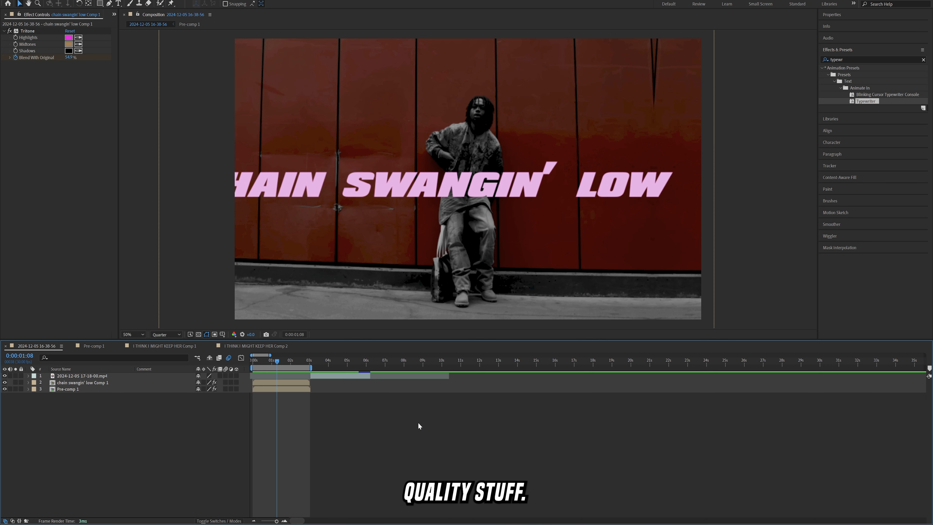
{"action": "mouse_move", "coordinate": [333, 361]}
{"action": "left_mouse_down"}
{"action": "mouse_move", "coordinate": [350, 369]}
{"action": "mouse_move", "coordinate": [321, 367]}
{"action": "left_mouse_up"}
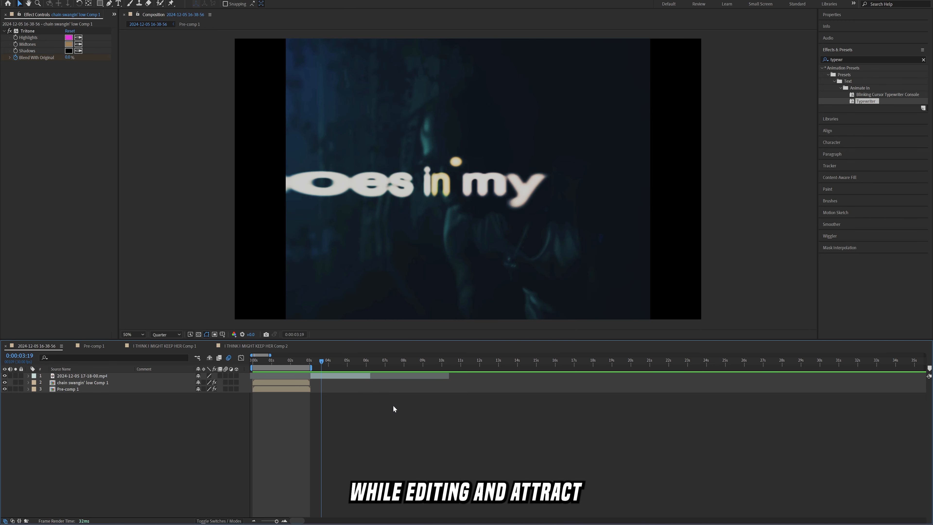